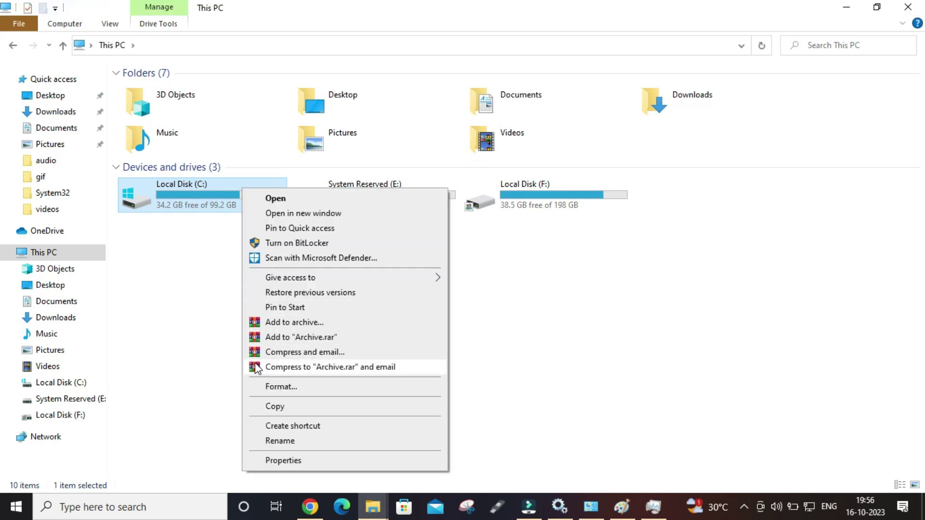
Open the properties of Local Disk (C:)
left_click(288, 460)
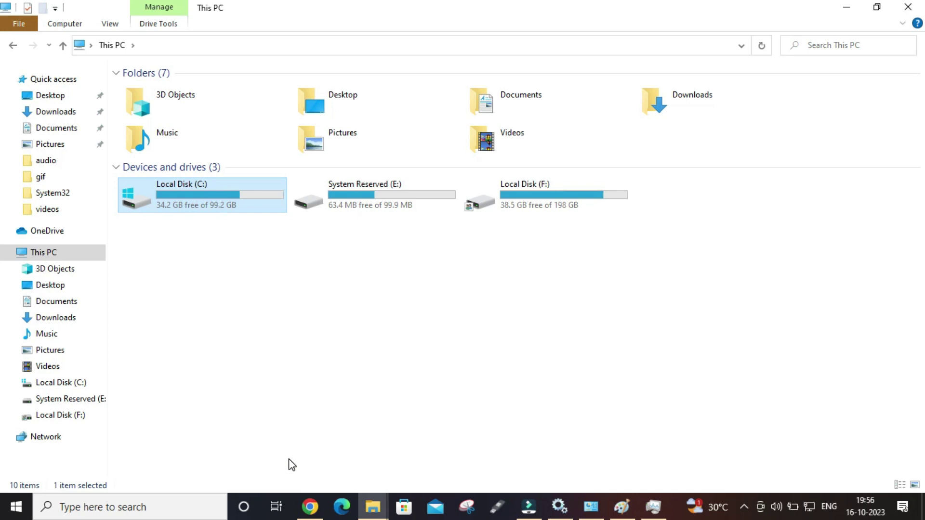
key("alt+Return")
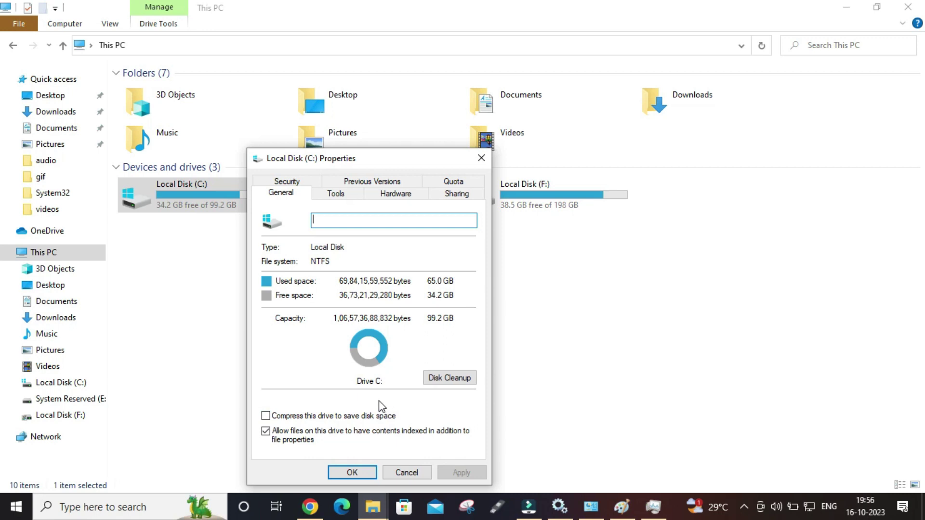
Switch to Chrome to view the HDD vs SSD comparison image, and return to the Local Disk (C:) properties
left_click(309, 508)
left_click(88, 11)
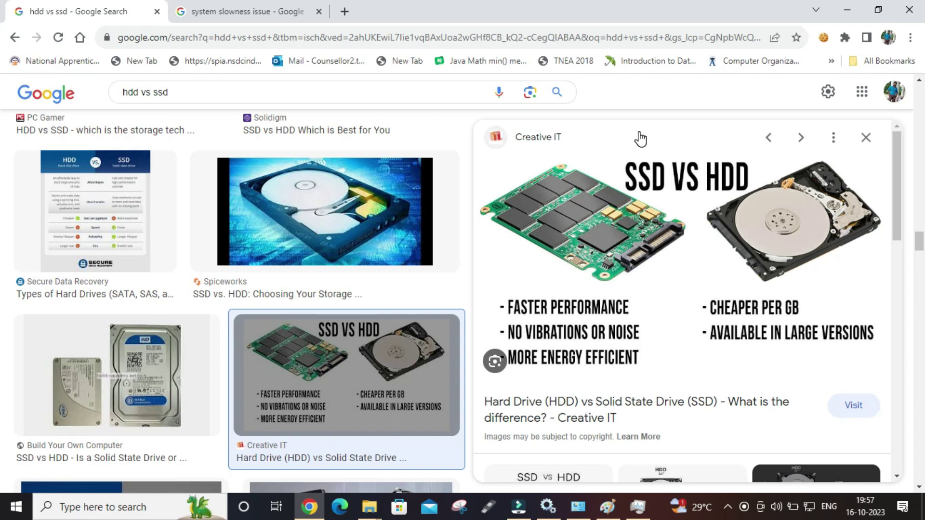
left_click(369, 512)
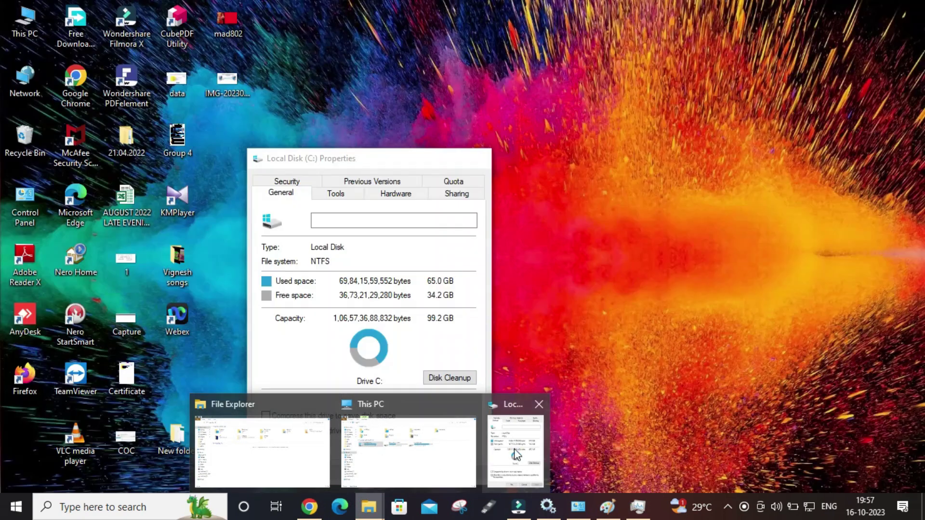
left_click(508, 453)
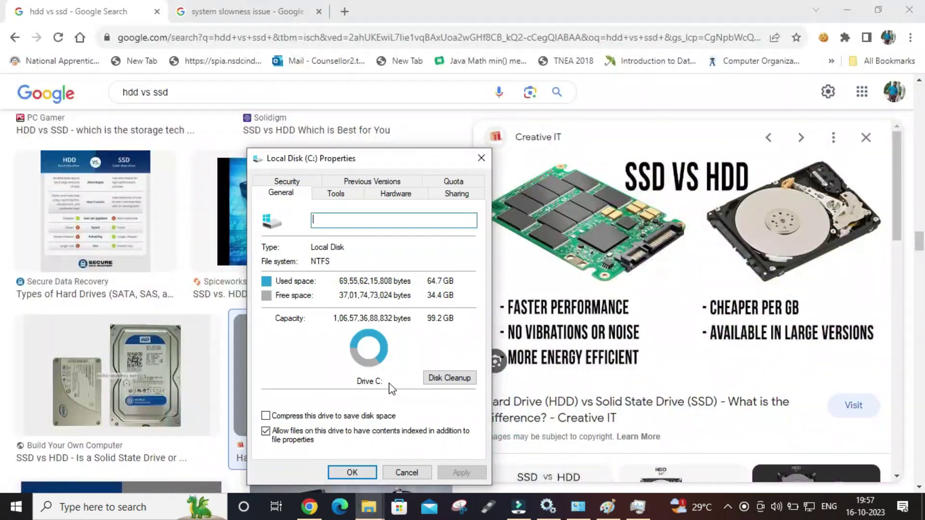
Start Disk Cleanup for drive C: and bring its scan progress window to the front
left_click(436, 379)
left_click(847, 10)
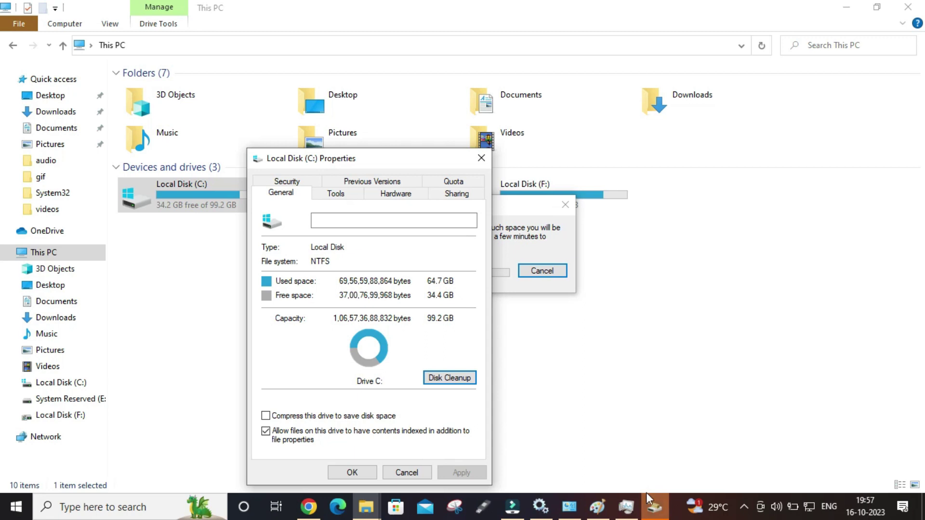
left_click(654, 506)
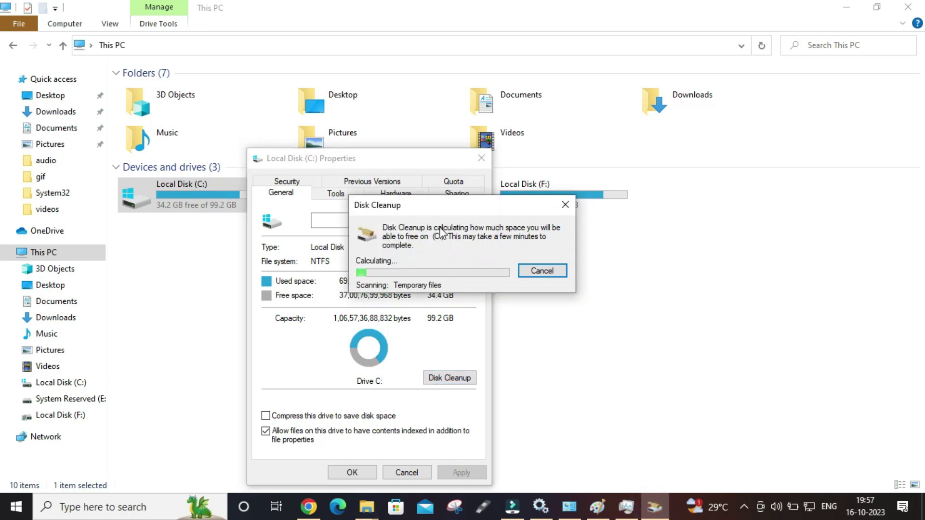
left_click_drag(440, 210, 465, 224)
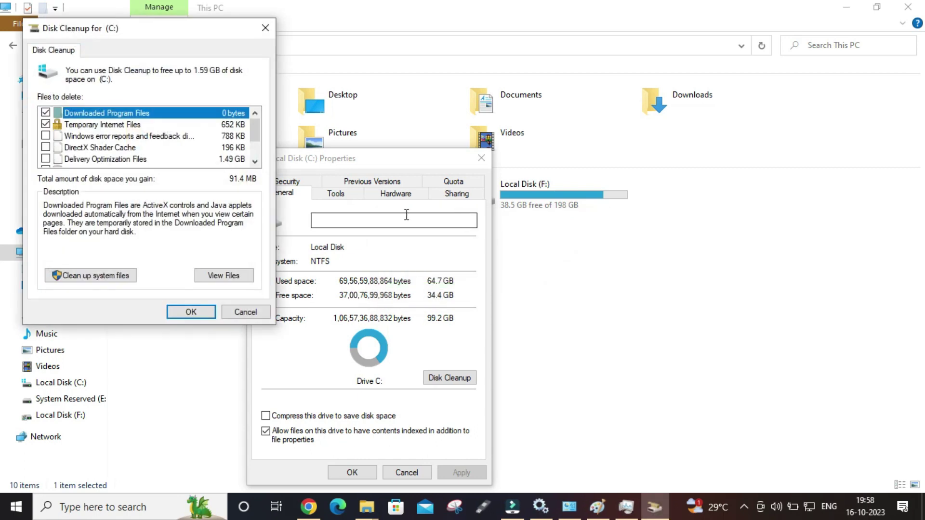
Mark Windows error reports, DirectX Shader Cache and Delivery Optimization Files for deletion in Disk Cleanup
left_click(46, 136)
left_click(46, 148)
left_click(45, 159)
left_click(46, 159)
left_click(46, 159)
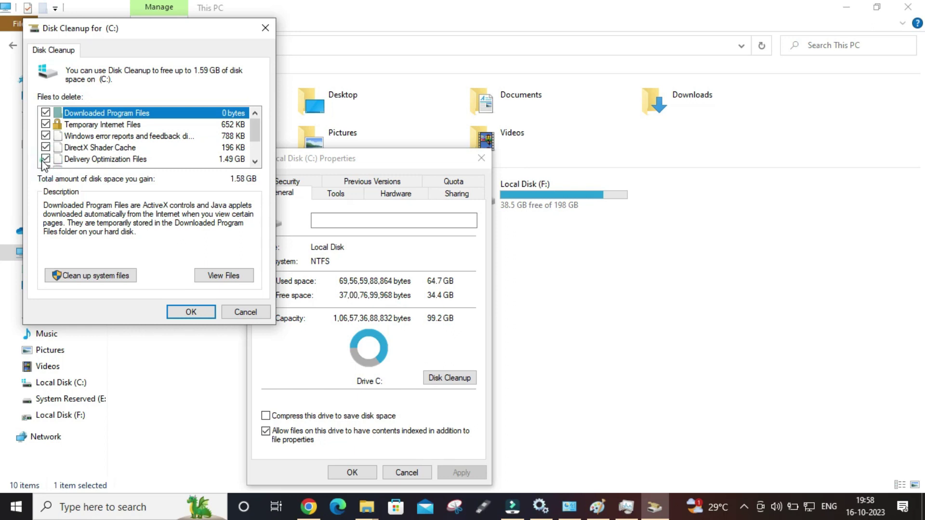
Add the Recycle Bin, Temporary files and Thumbnails to the files to delete
left_click(255, 161)
left_click(255, 161)
left_click(46, 148)
left_click(46, 159)
left_click(45, 166)
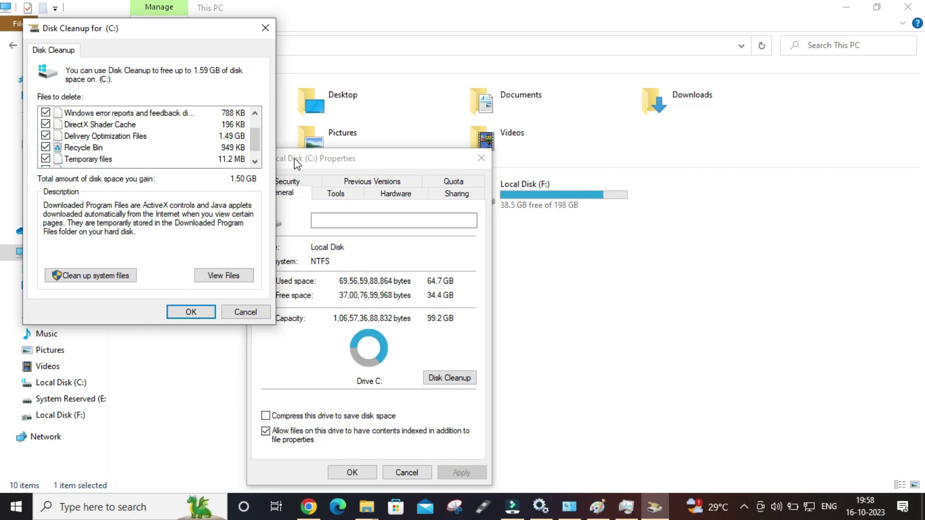
left_click(255, 161)
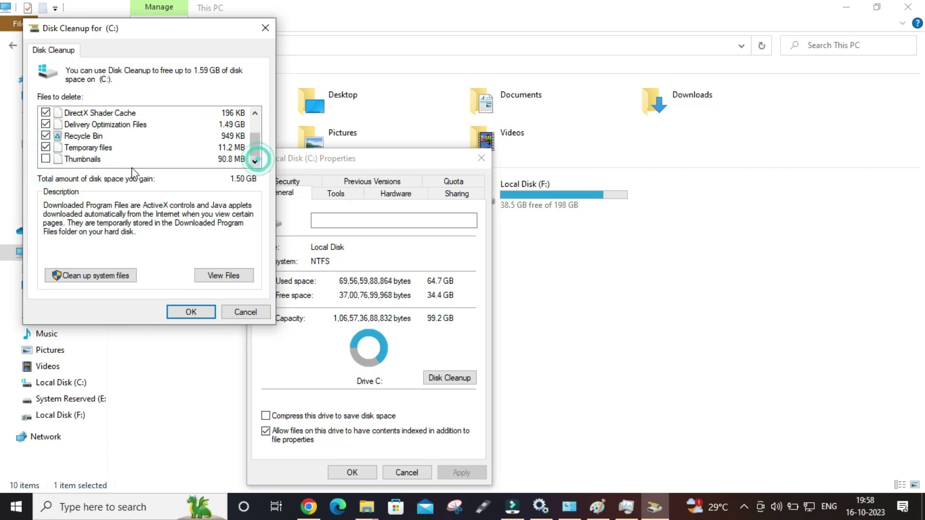
left_click(47, 159)
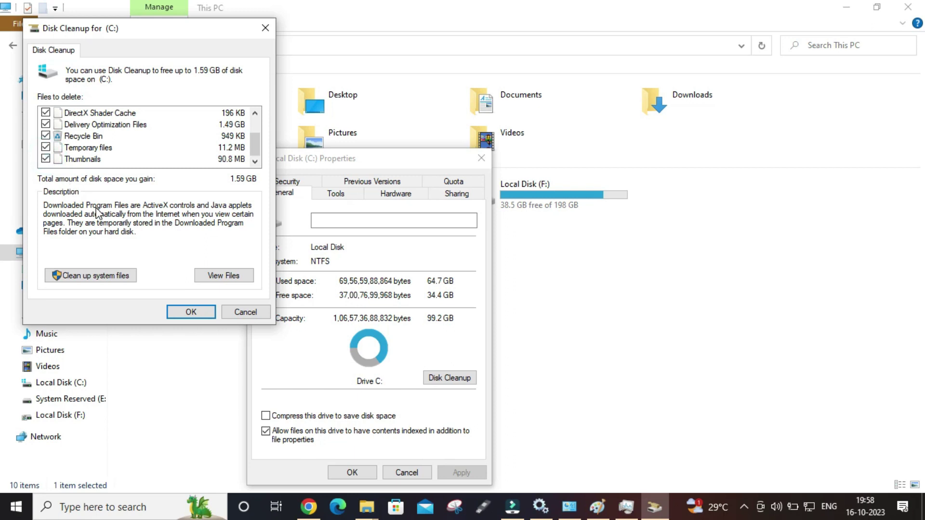
Rescan drive C: with system files included, and mark Microsoft Defender Antivirus, Windows upgrade log files and Windows error reports for deletion
left_click(121, 276)
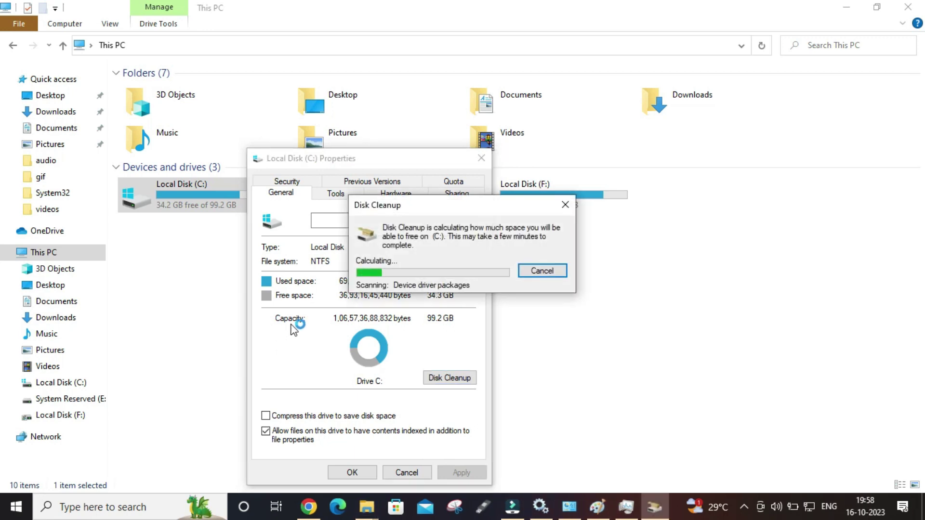
left_click_drag(471, 210, 434, 257)
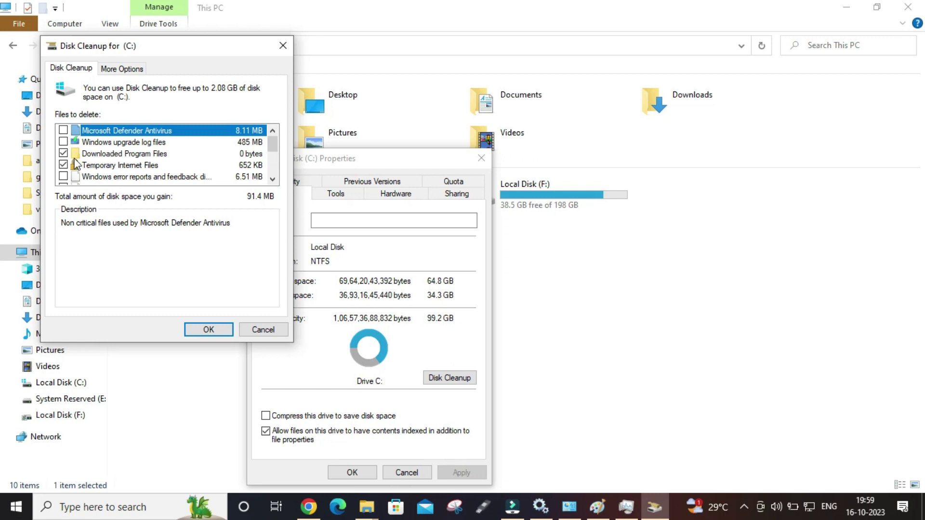
left_click(64, 142)
left_click(64, 130)
left_click(63, 177)
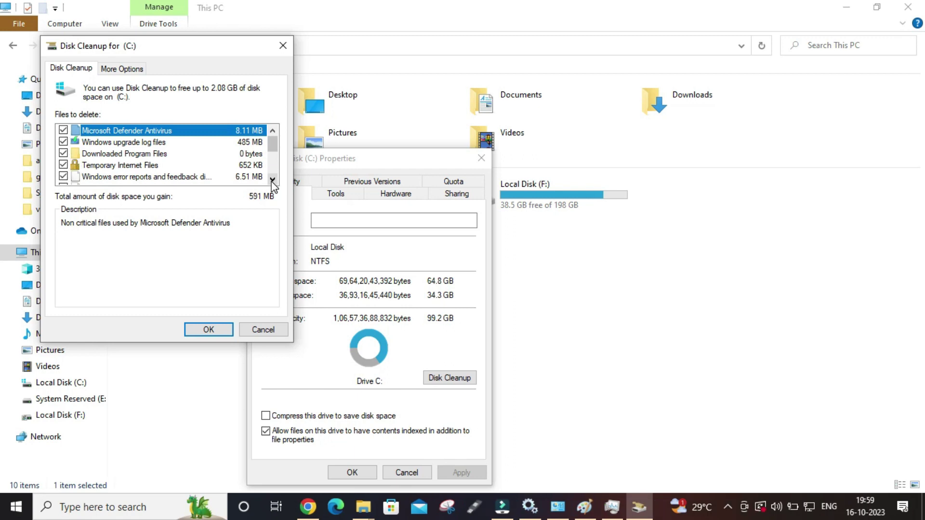
Also mark DirectX Shader Cache, Delivery Optimization Files, Device driver packages, Language Resource Files, Recycle Bin and Temporary files for deletion
double_click(272, 180)
left_click(63, 177)
double_click(273, 180)
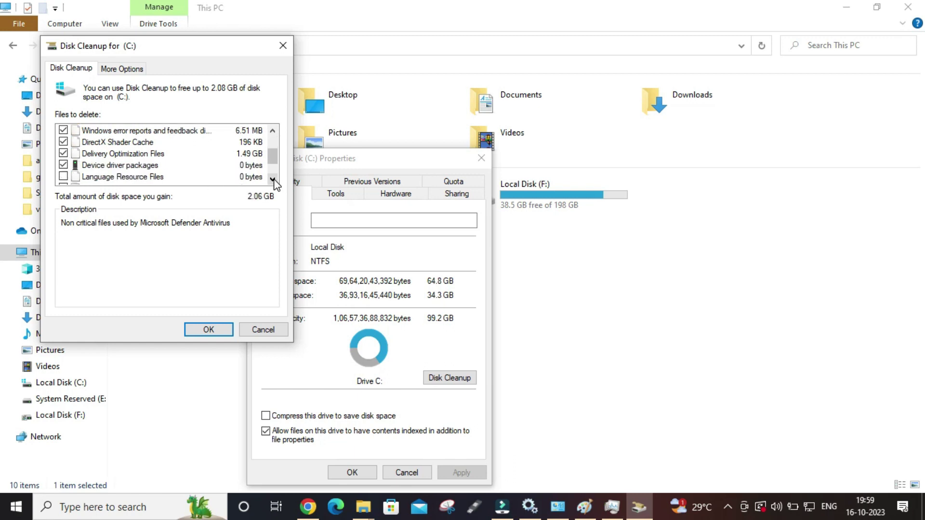
left_click(63, 177)
double_click(273, 179)
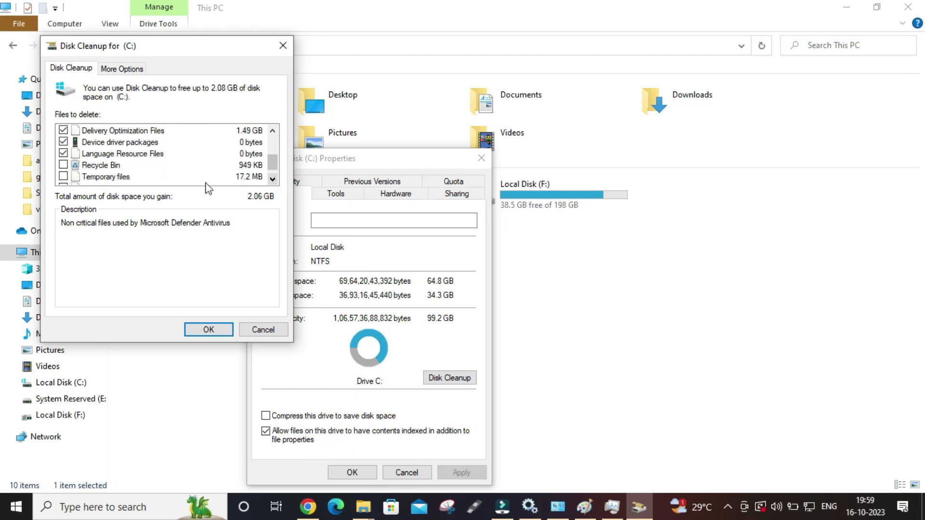
left_click(63, 164)
Review the marked categories from the start of the list and permanently delete the selected files from drive C:
left_click(273, 131)
left_click(273, 131)
left_click(273, 131)
left_click(273, 132)
left_click(273, 131)
left_click(273, 130)
left_click(273, 130)
left_click(273, 130)
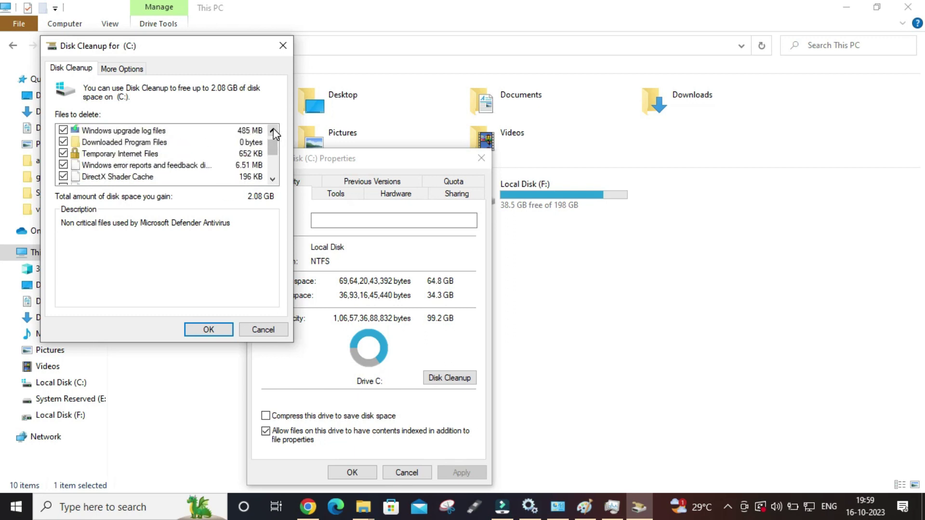
left_click(273, 130)
left_click(208, 329)
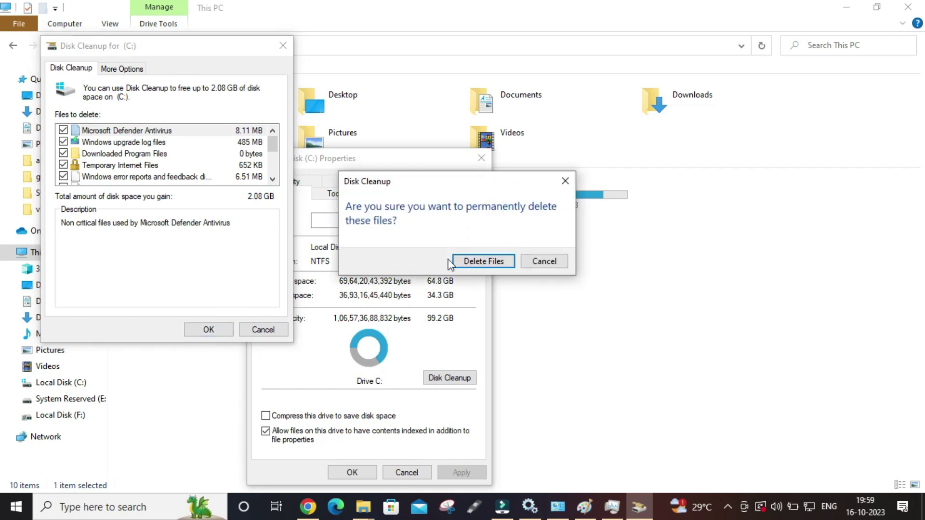
left_click(465, 261)
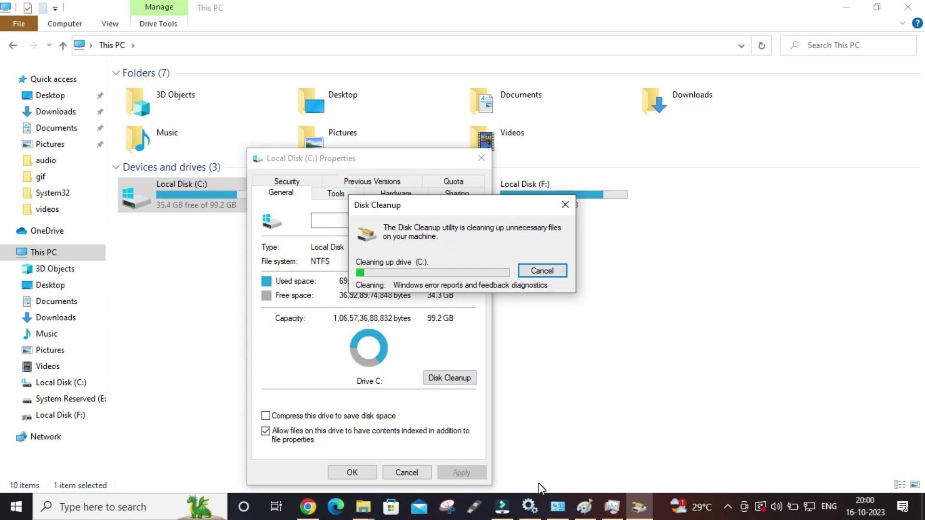
Switch to the Services console and maximize its window
left_click(529, 506)
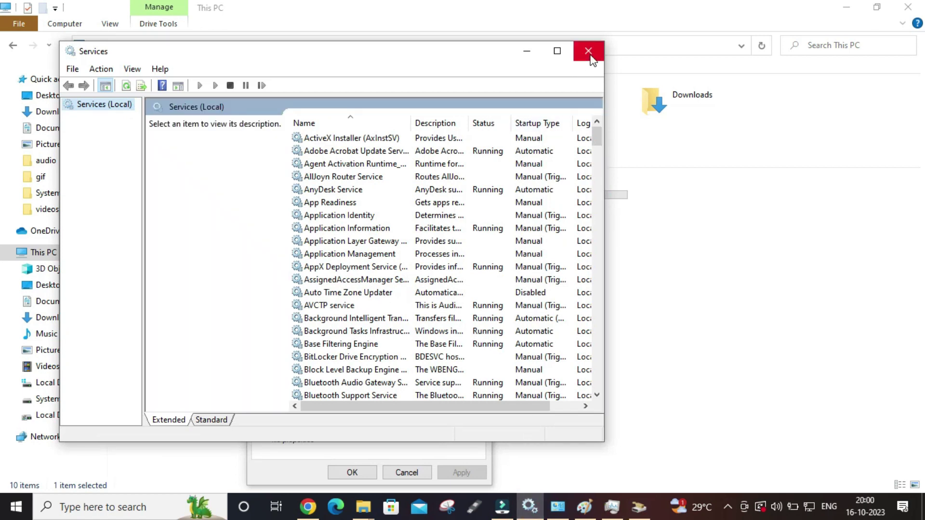
left_click(16, 507)
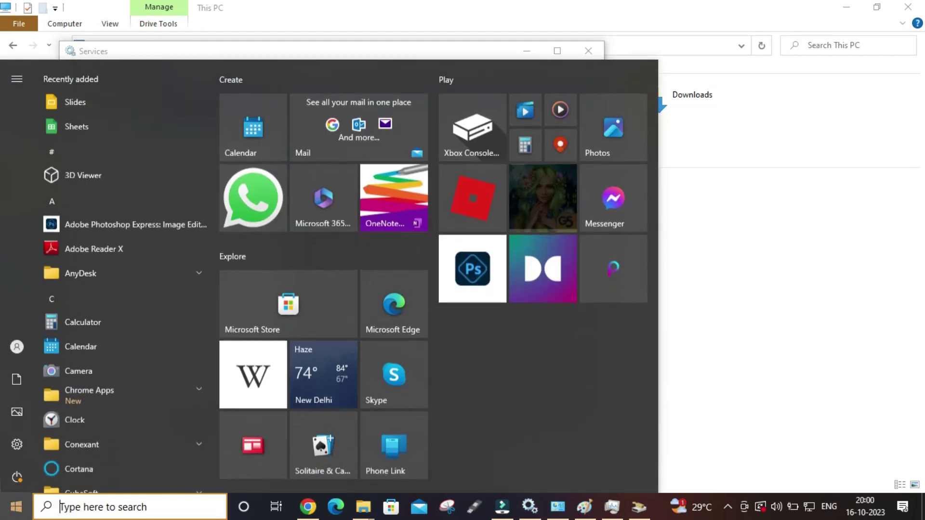
type("serv")
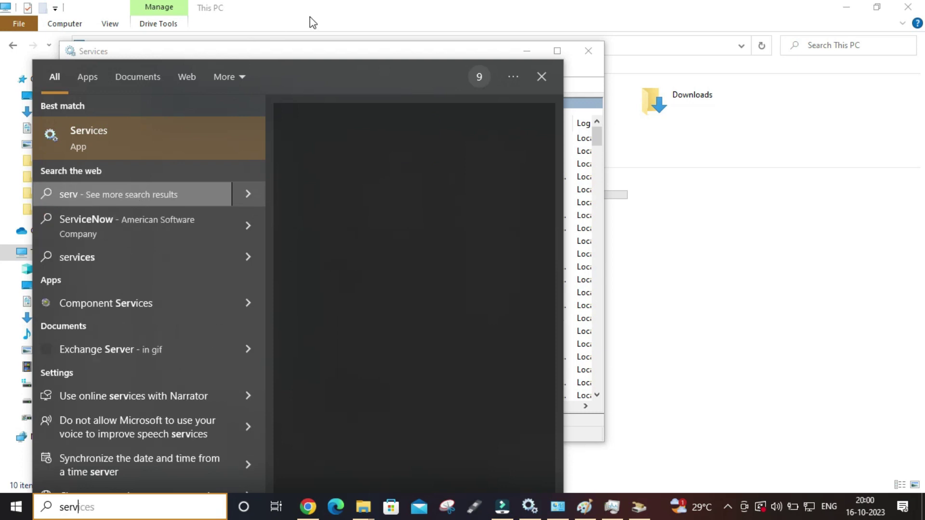
left_click(324, 50)
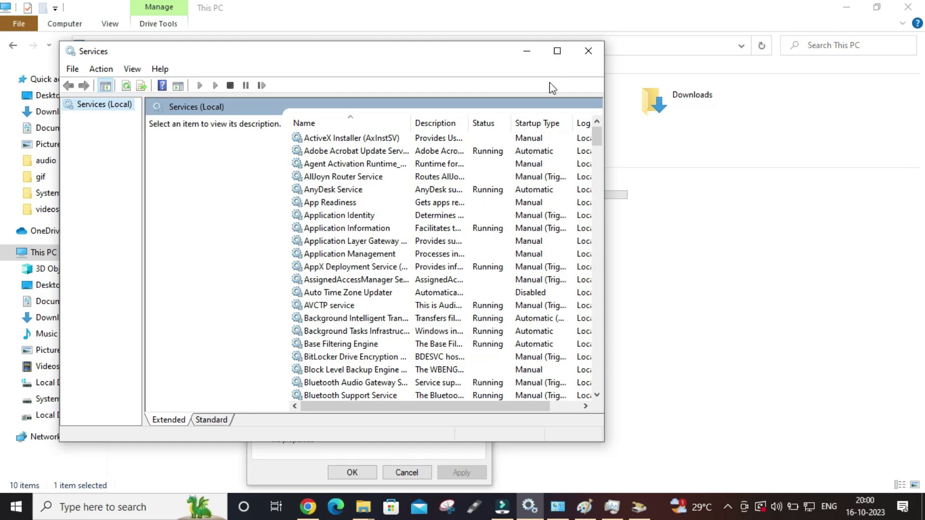
key("super+Up")
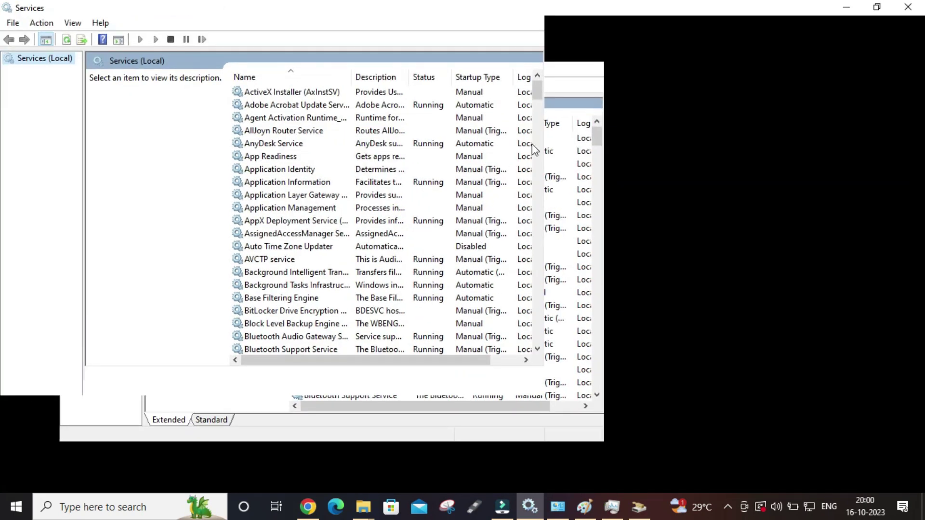
Find the Windows Search service in the services list and open its properties
left_click(320, 221)
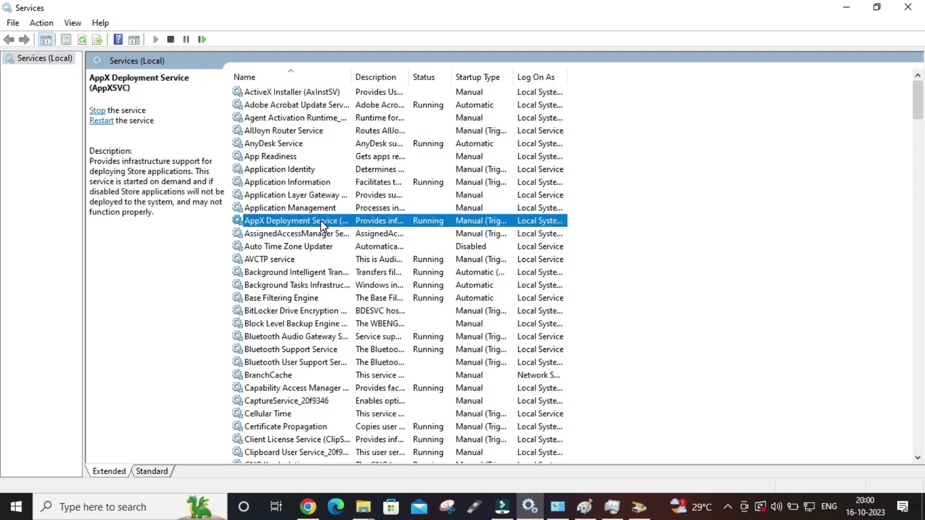
key("Down")
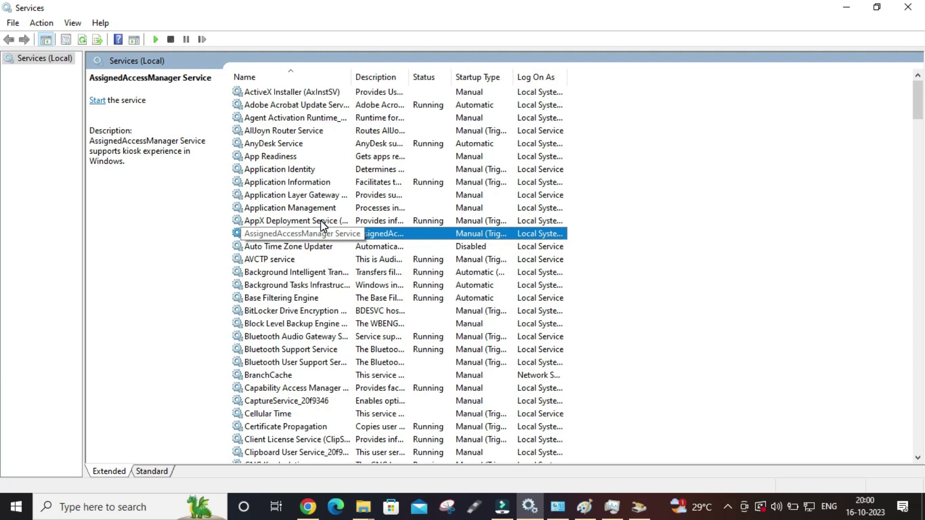
key("w")
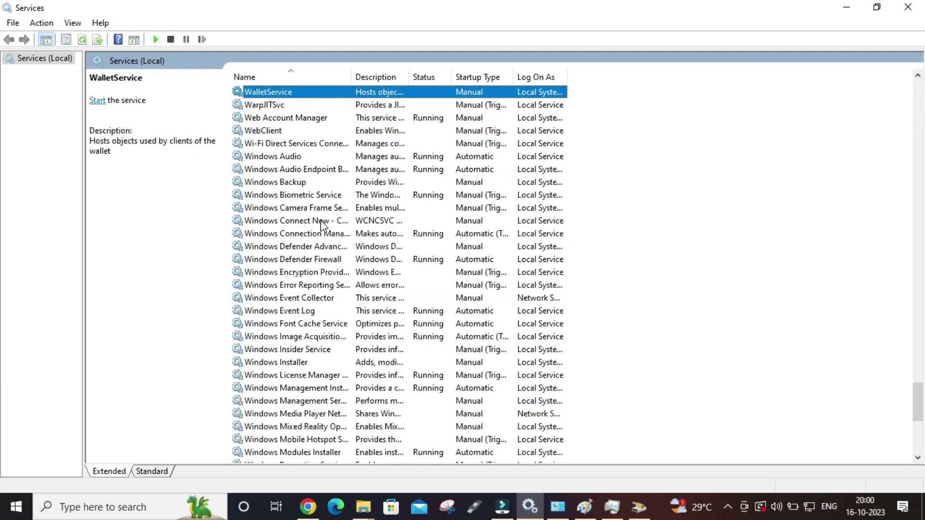
key("Down")
key("Down")
key("Down")
key("Down")
key("Down")
key("Down")
key("Down")
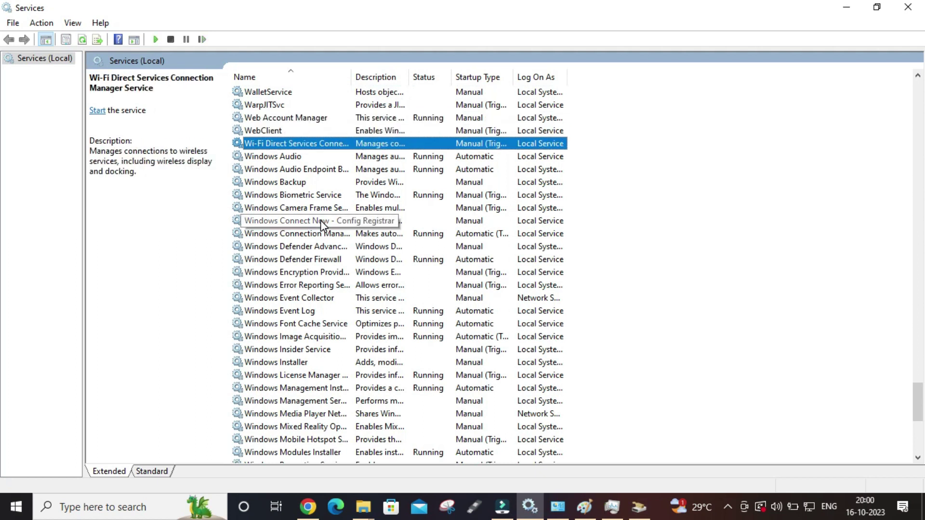
key("Down")
key("Down")
key("Down")
key("Down")
key("Down")
key("Down")
key("Down")
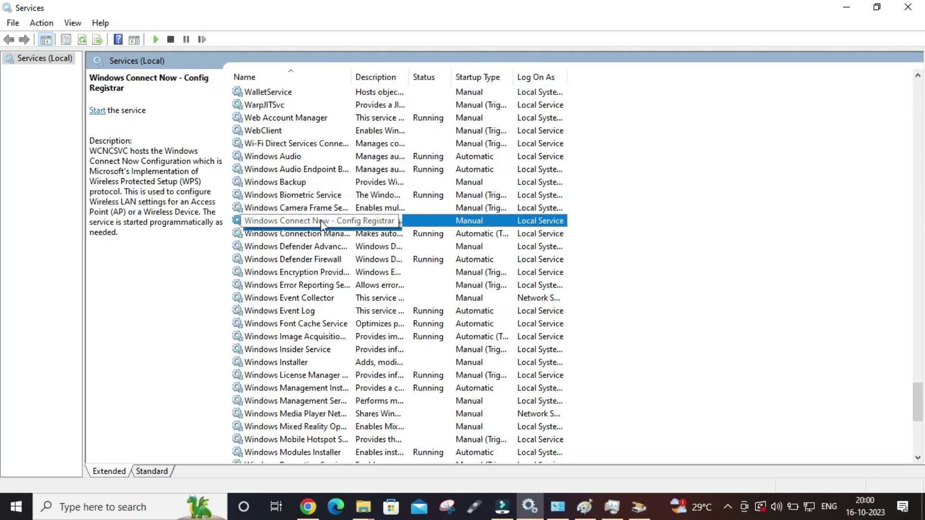
key("Down")
key("Down")
key("Down")
key("Down")
key("Down")
key("Down")
key("Down")
key("Down")
key("Down")
key("Down")
key("Down")
key("Down")
key("Down")
key("Down")
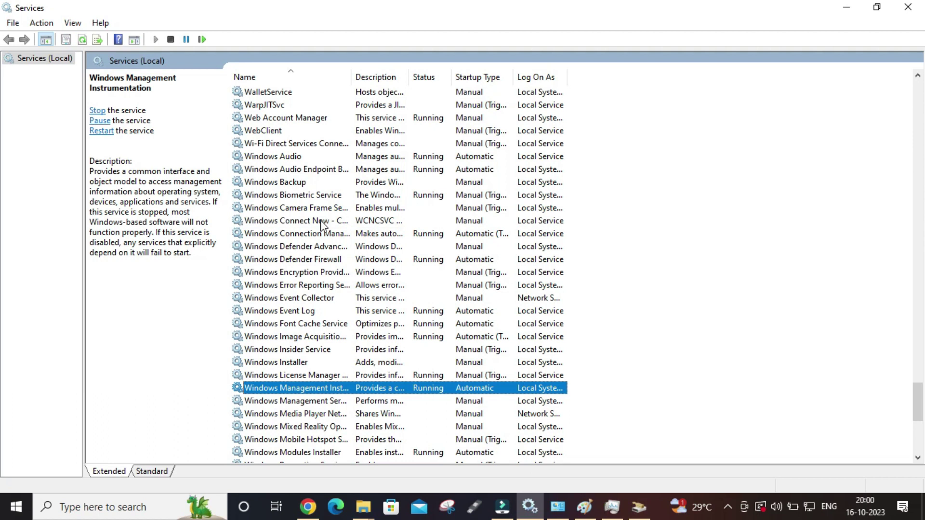
scroll(320, 221, "down", 8)
key("Down")
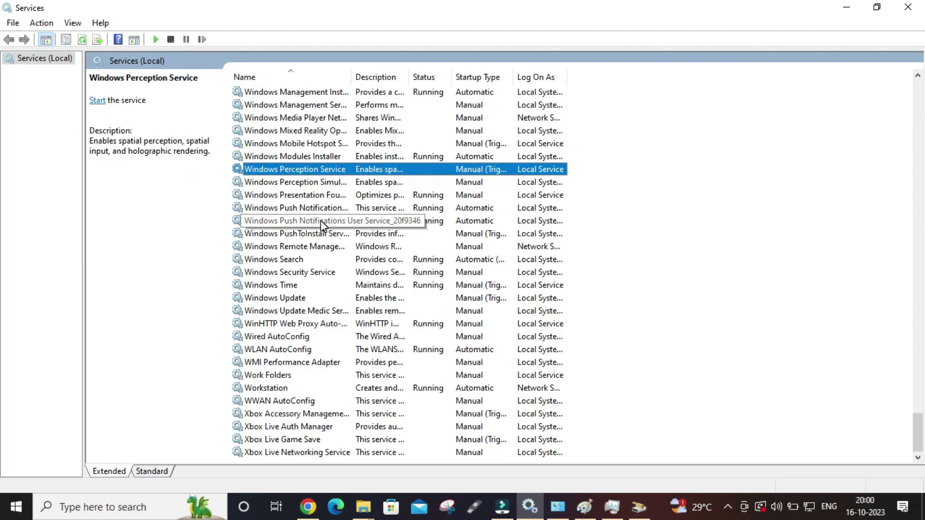
key("Down")
key("Down")
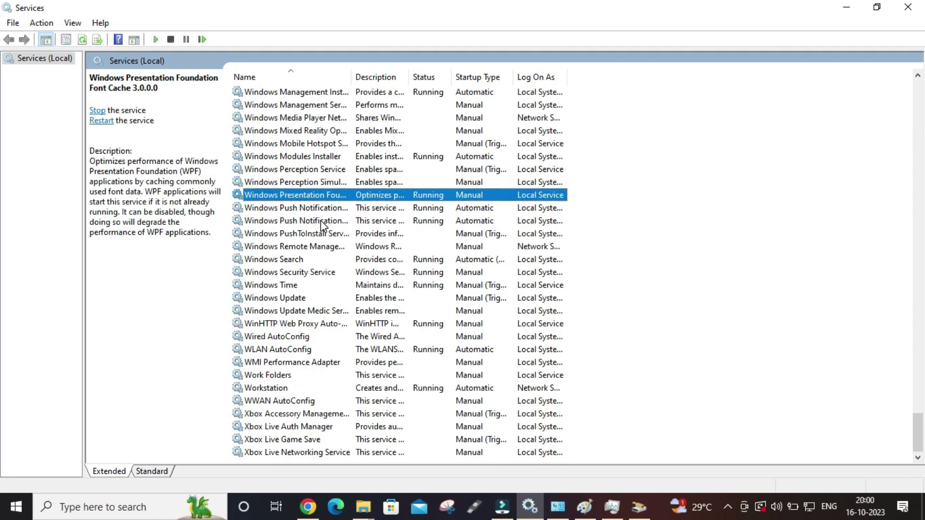
left_click(279, 260)
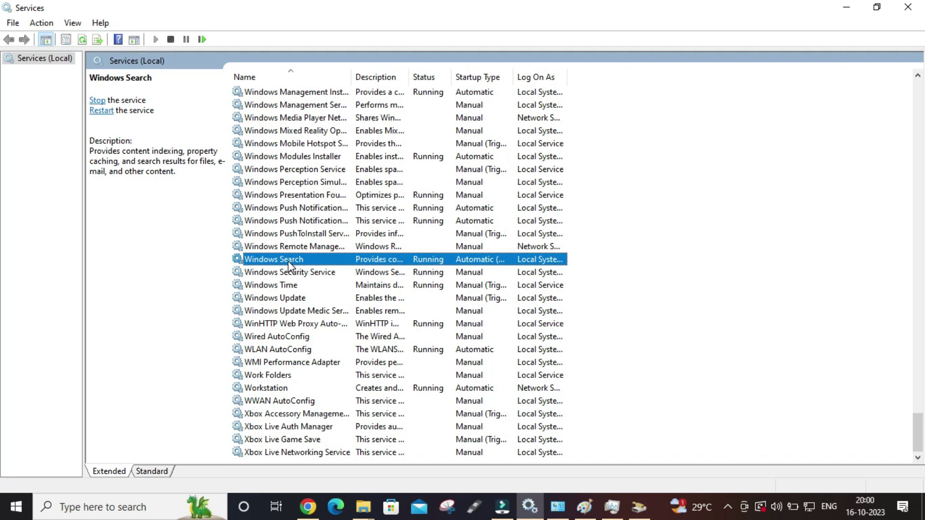
double_click(289, 261)
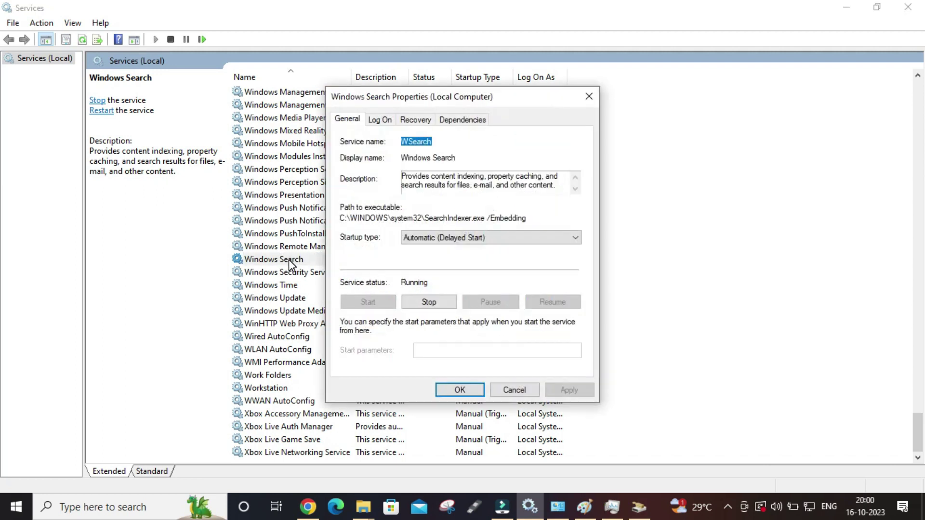
Set the Windows Search service's startup type to Disabled, stop the service, and apply the changes
left_click(489, 239)
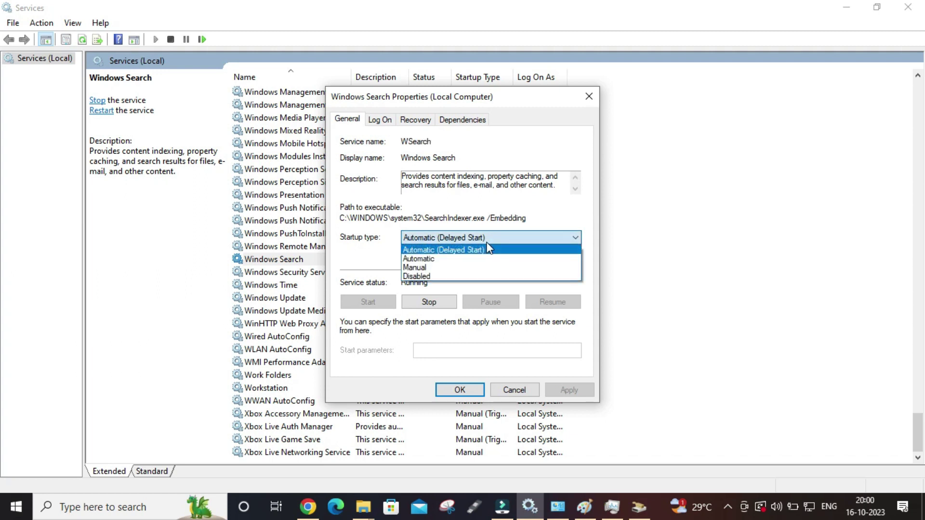
left_click(470, 277)
left_click(440, 302)
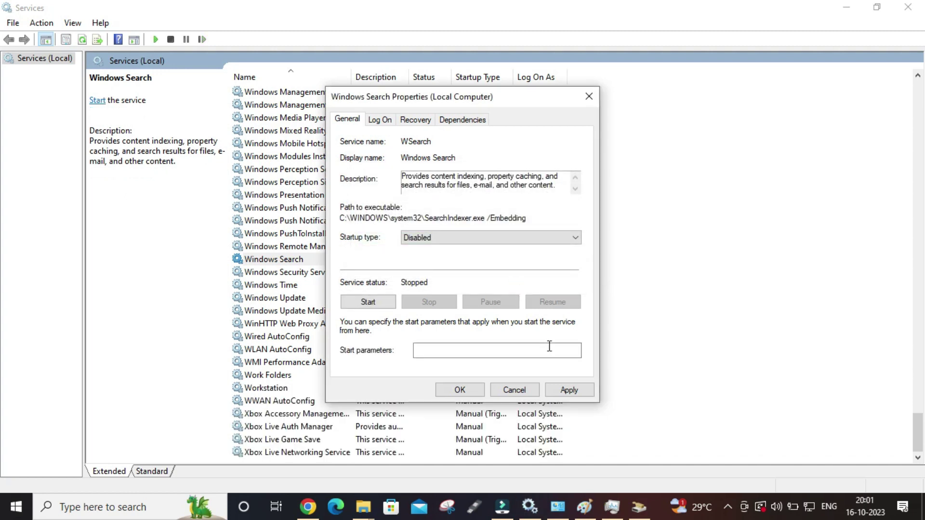
left_click(569, 390)
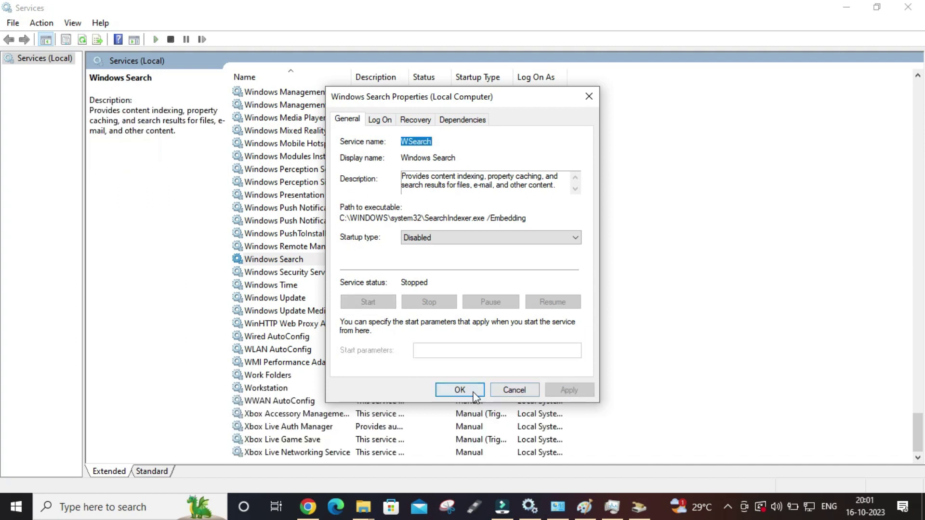
left_click(460, 390)
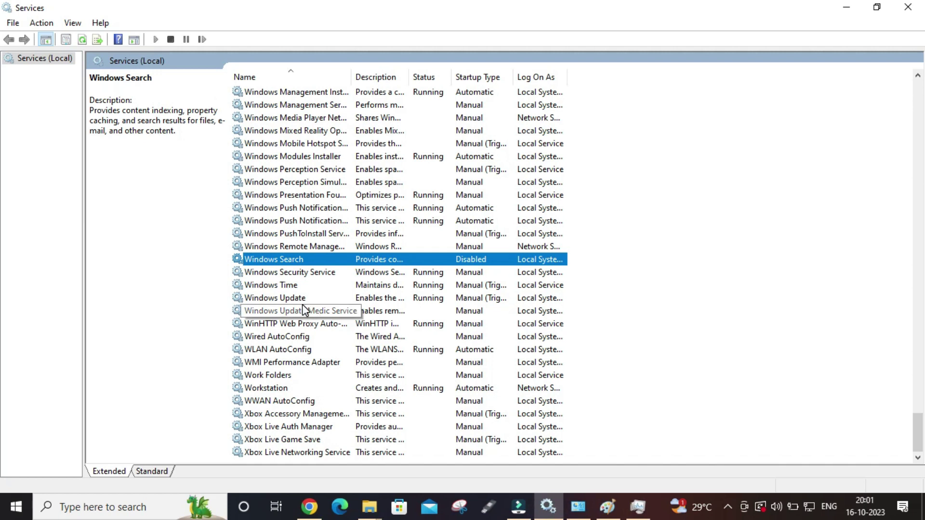
Disable the startup of the Windows Update service, stop it, and apply the changes
double_click(267, 299)
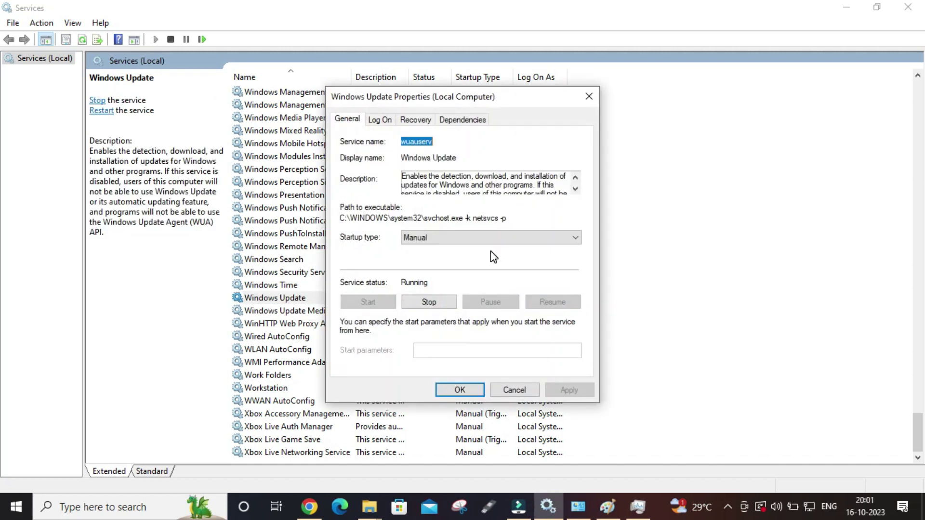
left_click(493, 236)
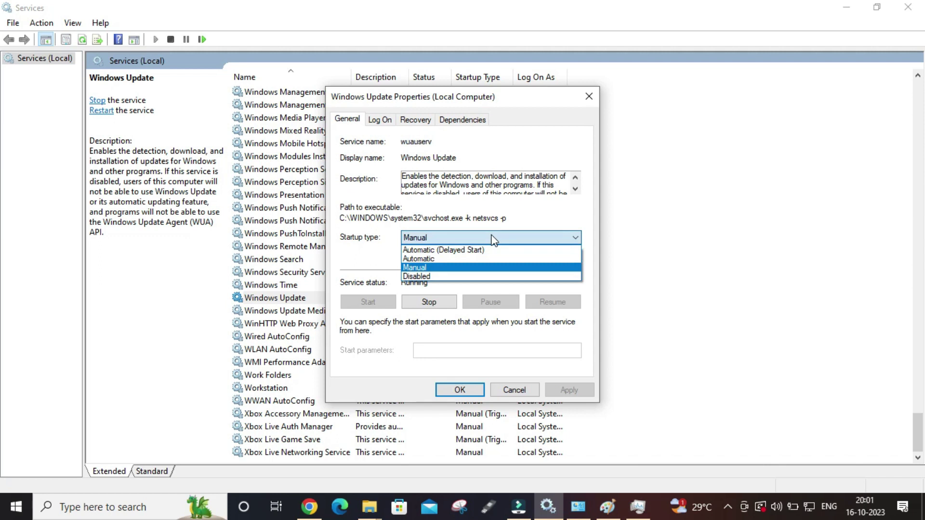
left_click(482, 277)
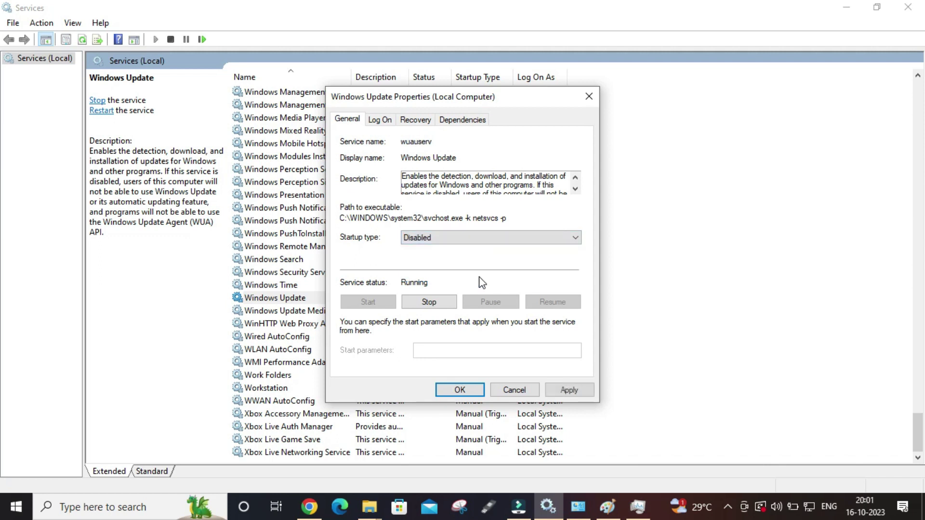
left_click(442, 304)
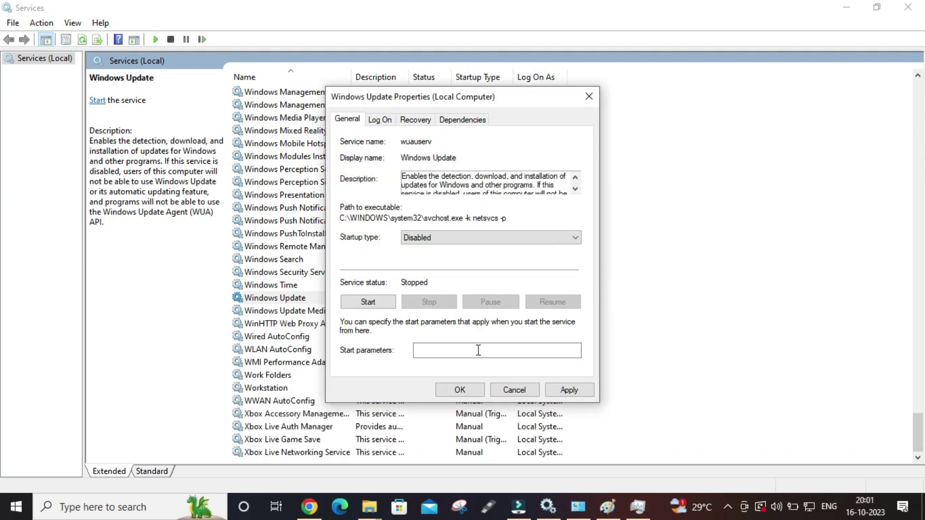
left_click(566, 390)
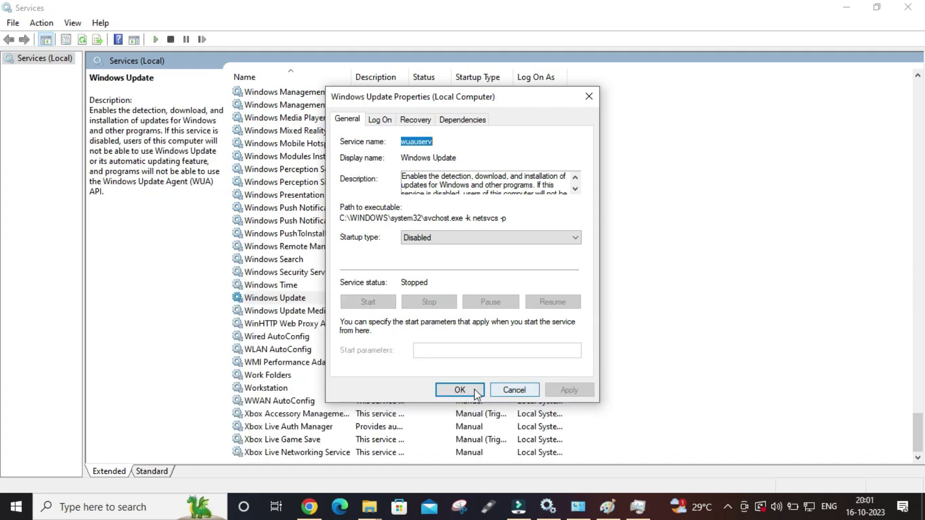
left_click(472, 389)
Find the Connected User Experiences and Telemetry service in the services list and open its properties
left_click(259, 349)
key("c")
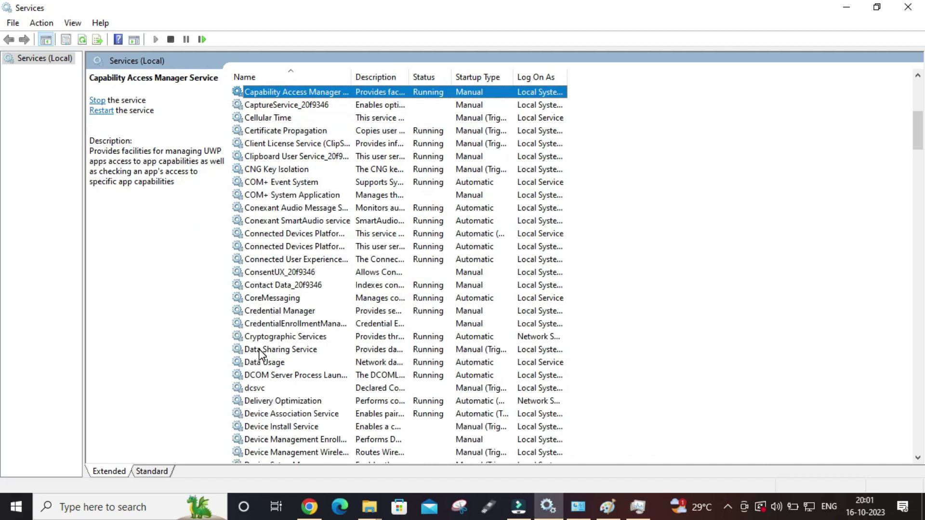
key("c")
key("c")
key("c")
key("c")
key("c")
key("c")
key("c")
key("c")
key("c")
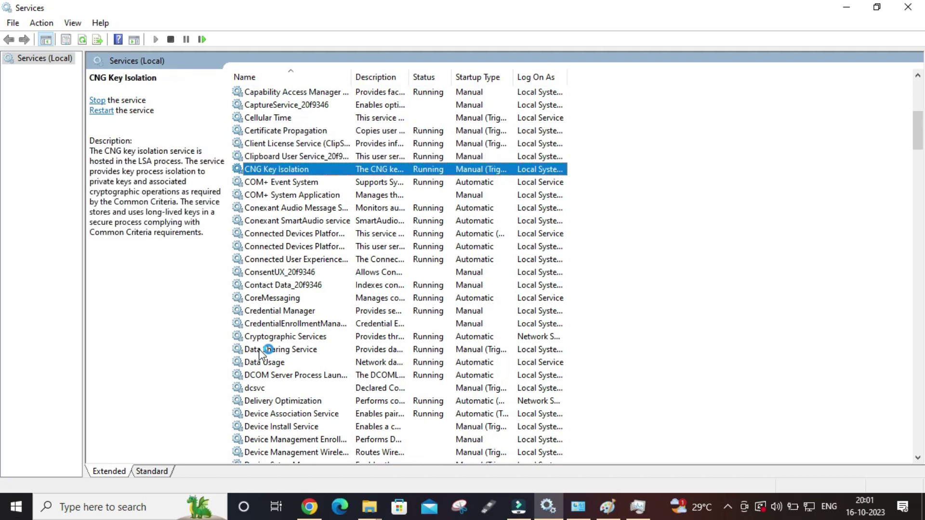
key("c")
key("c")
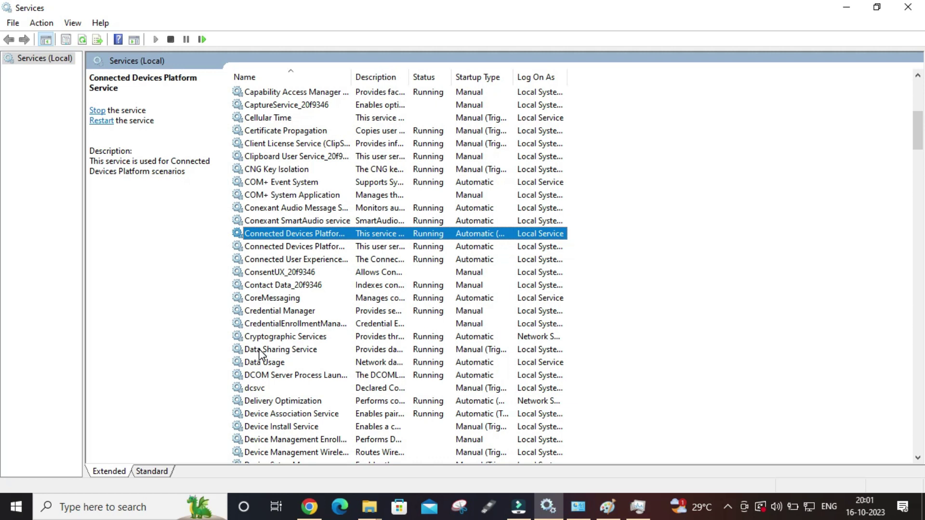
key("c")
key("c")
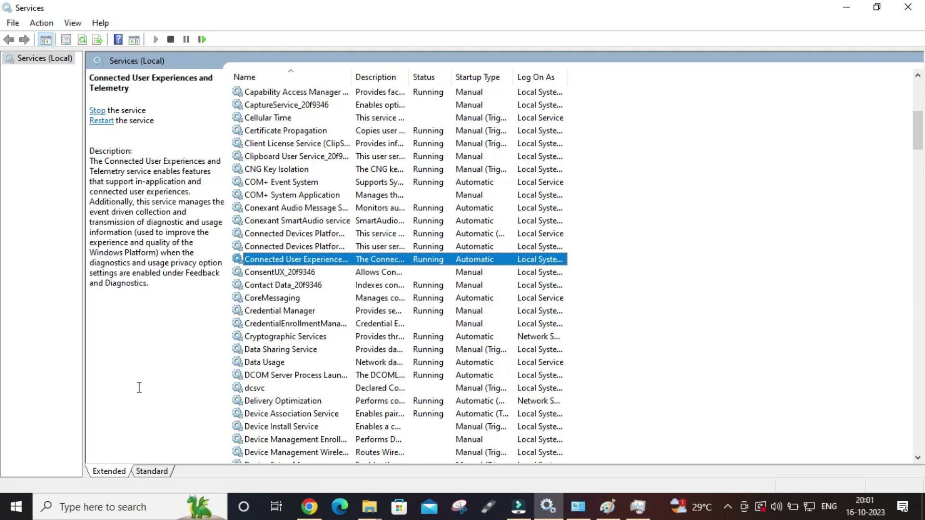
double_click(295, 259)
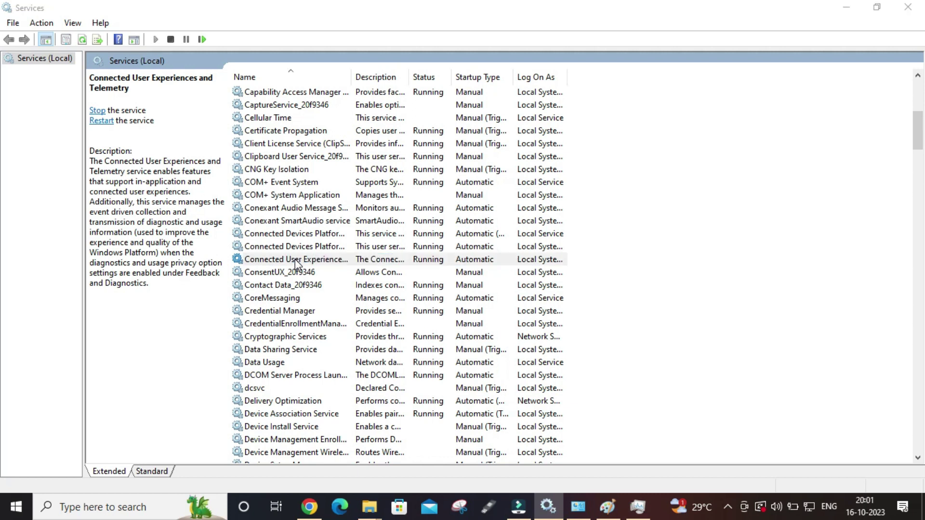
Set the telemetry service's startup type to Disabled, stop the service, and apply the changes
left_click(449, 236)
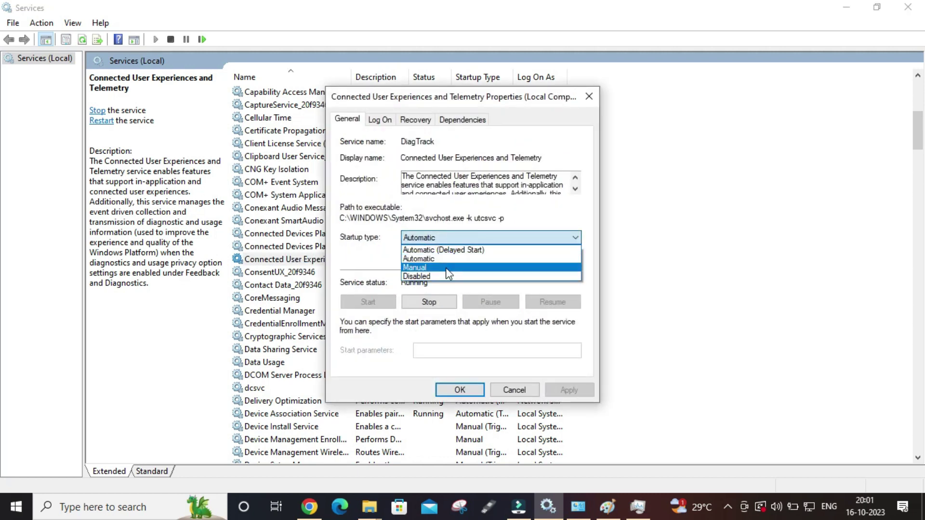
left_click(448, 277)
left_click(430, 302)
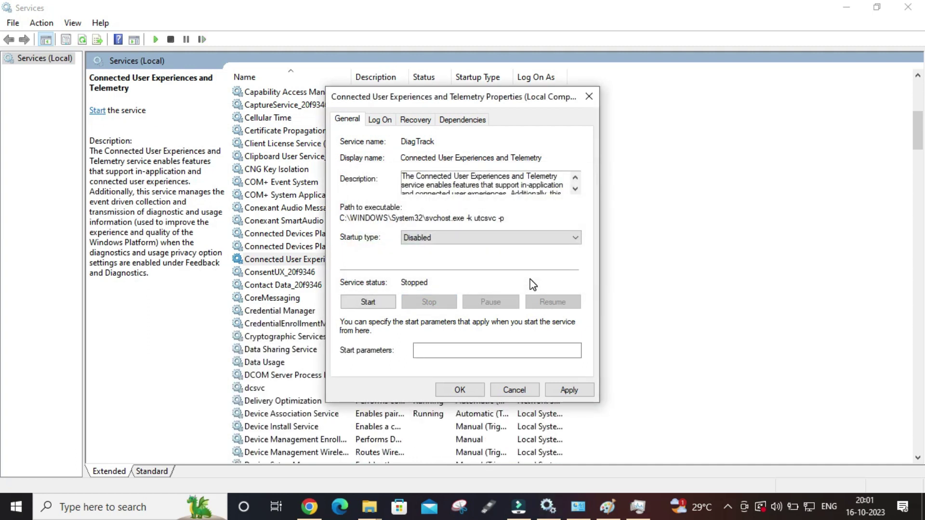
left_click(566, 389)
left_click(477, 390)
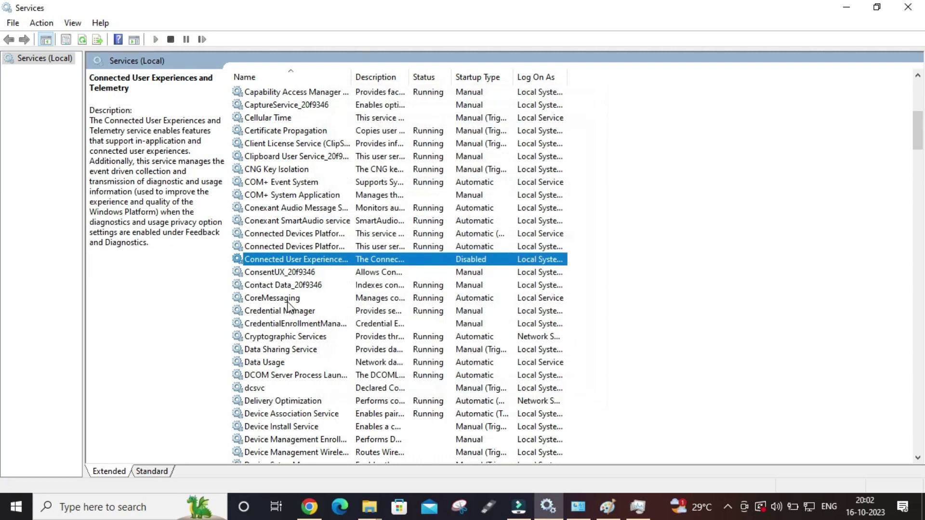
Look through the services whose names begin with S, checking their descriptions, status and startup types
left_click(288, 302)
key("s")
key("s")
key("s")
key("s")
key("s")
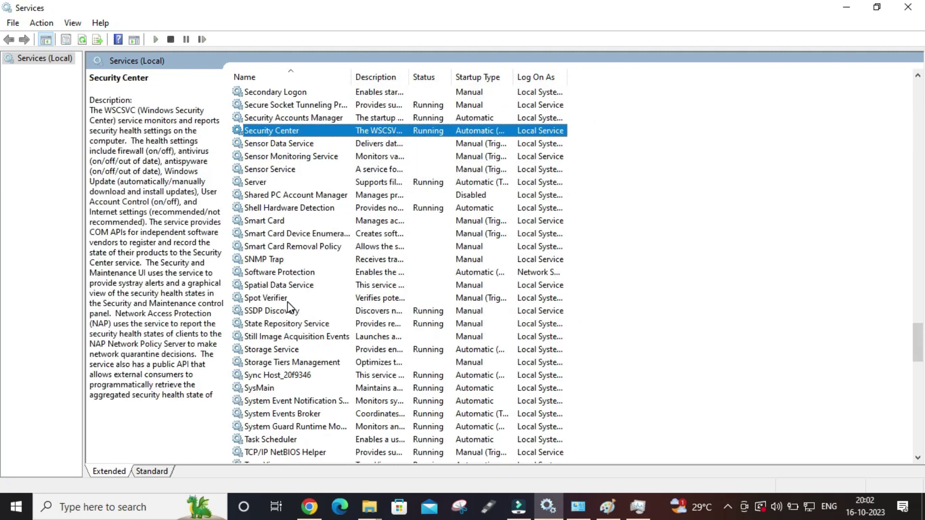
key("s")
key("s")
key("s")
key("s")
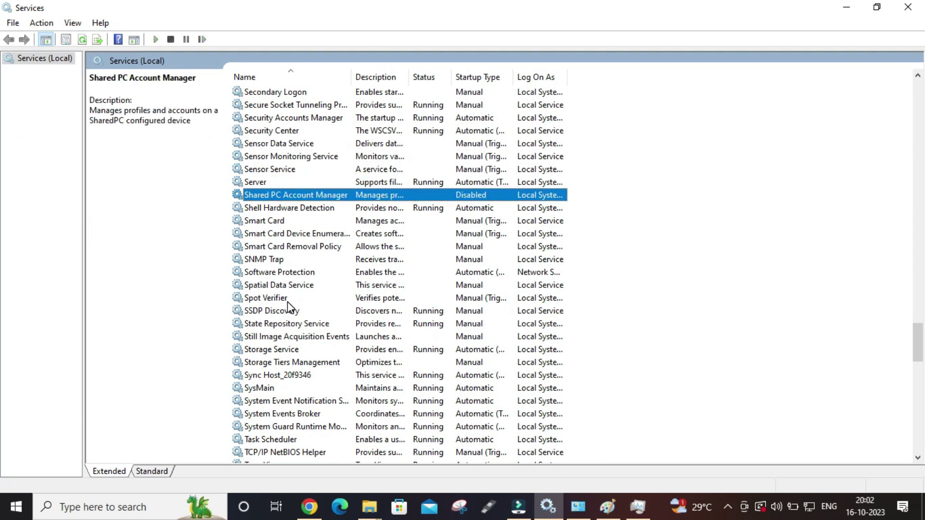
key("s")
key("s")
key("s")
key("s")
key("s")
key("s")
key("s")
key("s")
key("s")
key("s")
key("s")
key("s")
key("s")
key("s")
key("s")
key("s")
key("s")
key("s")
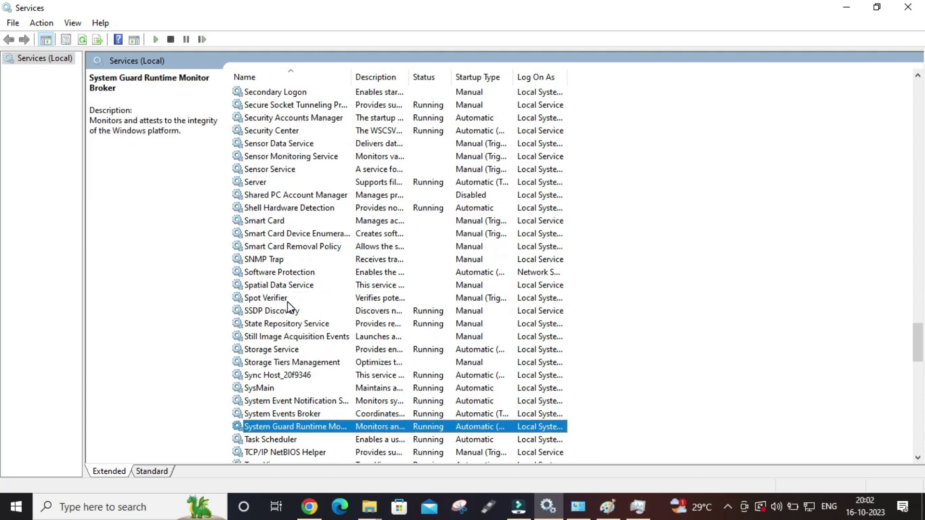
key("s")
key("s")
key("s")
key("s")
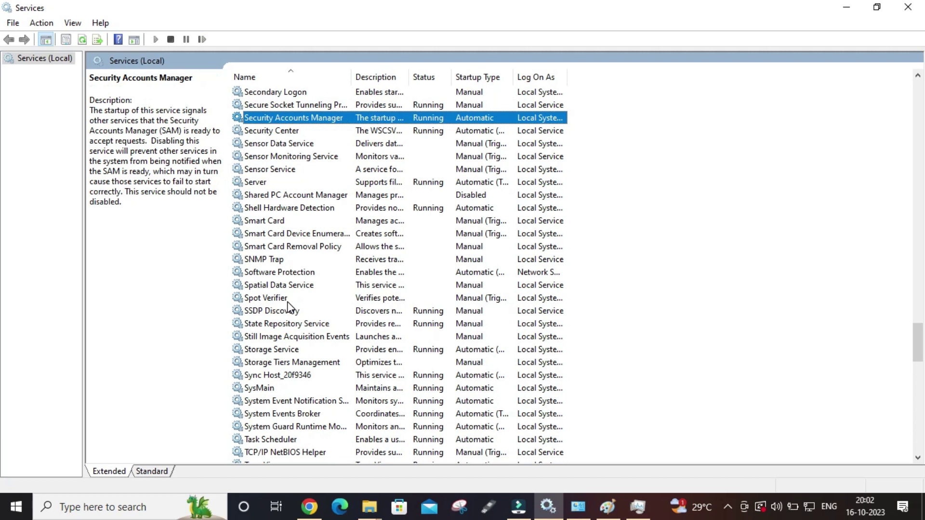
key("s")
key("s")
key("s")
key("s")
key("s")
key("s")
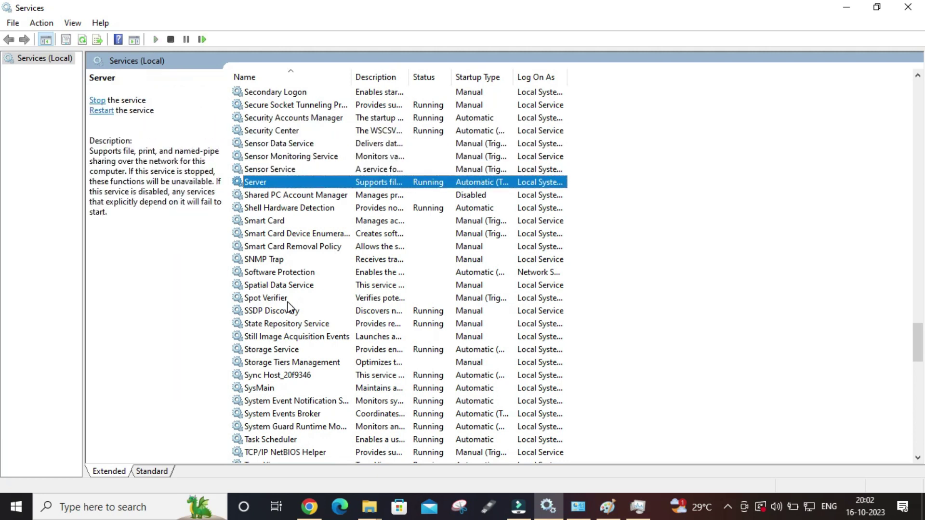
key("s")
key("s")
key("s")
key("s")
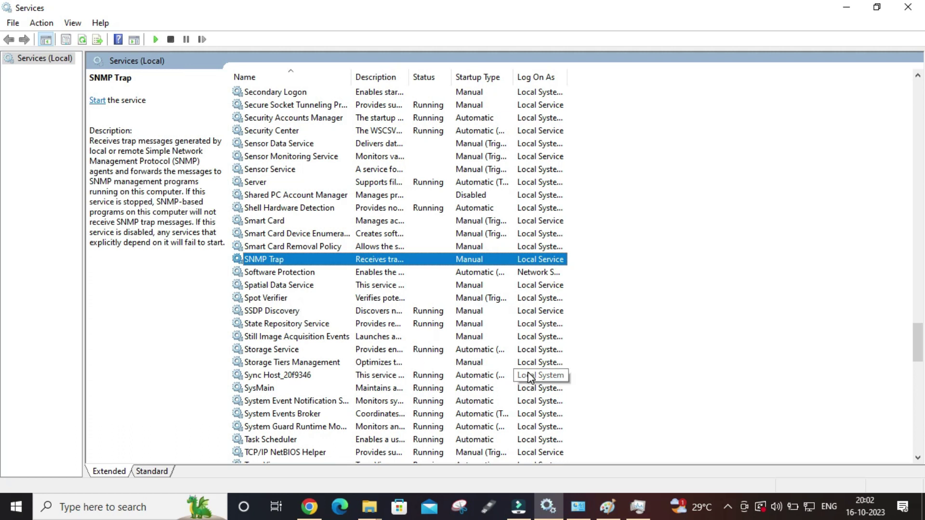
key("s")
key("s")
key("s")
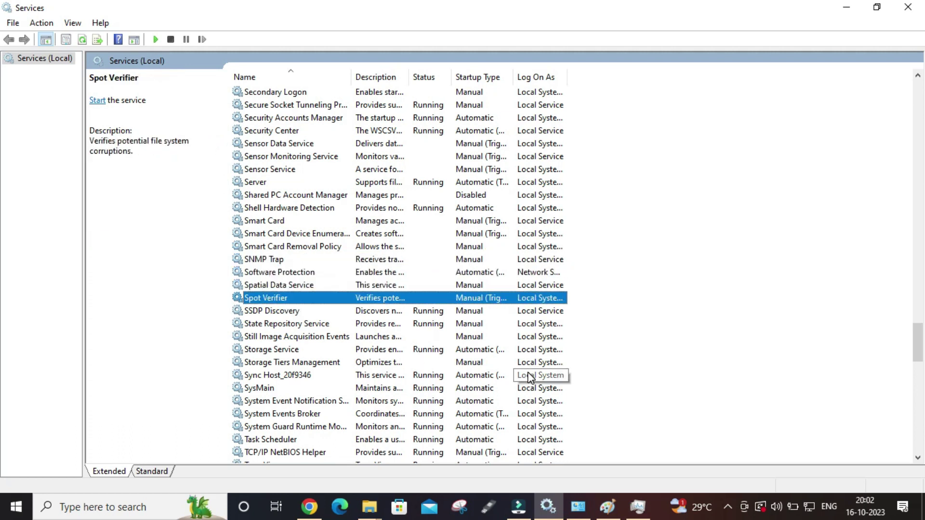
key("s")
key("s")
key("s")
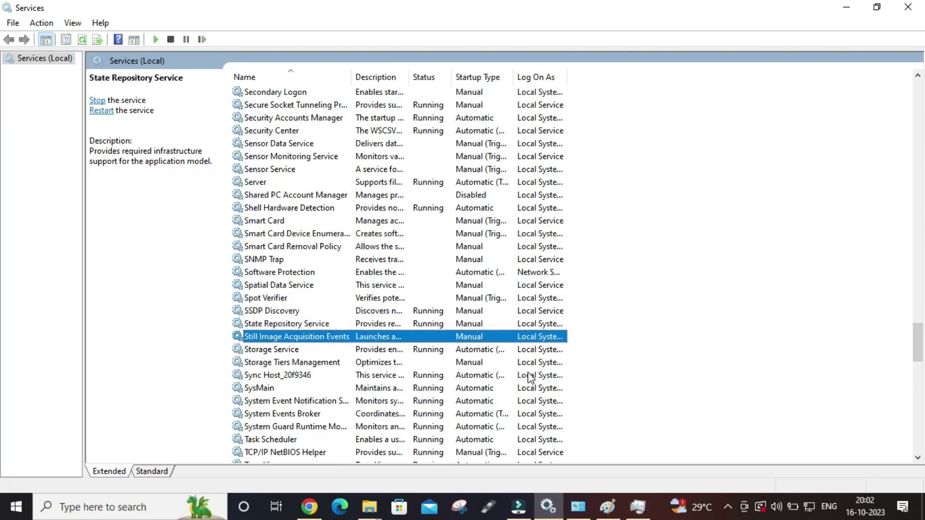
key("s")
key("s")
key("s")
key("s")
key("s")
key("s")
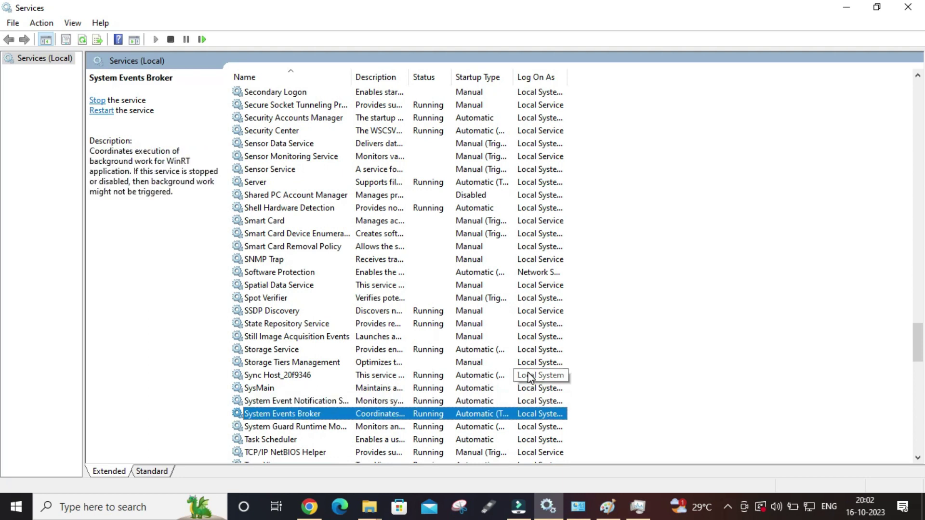
key("s")
Go back up the services list and examine the entries up to Remote Desktop Services
key("Up")
key("Up")
key("Up")
key("Up")
key("Up")
key("Up")
key("Up")
key("Up")
key("Up")
key("Up")
key("Up")
key("Up")
key("Up")
key("Up")
key("Up")
key("Up")
key("Up")
key("Up")
key("Up")
key("Up")
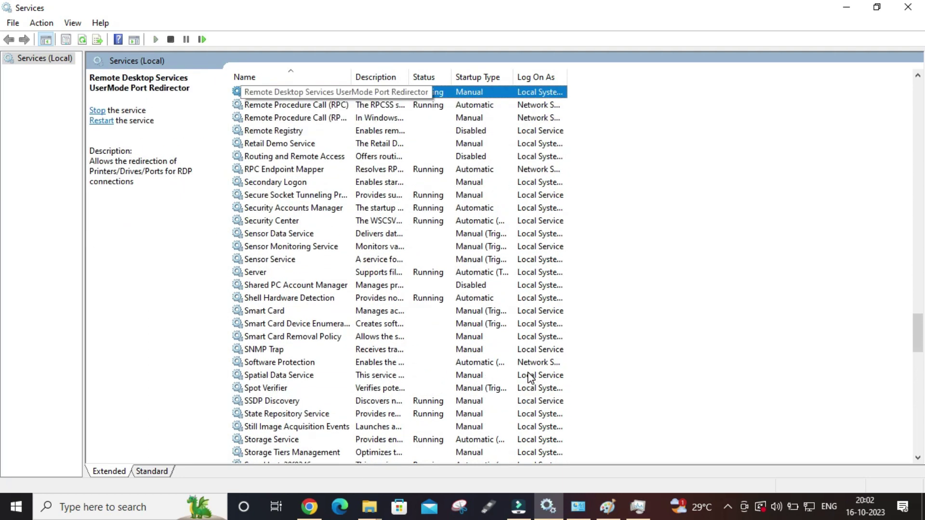
key("Up")
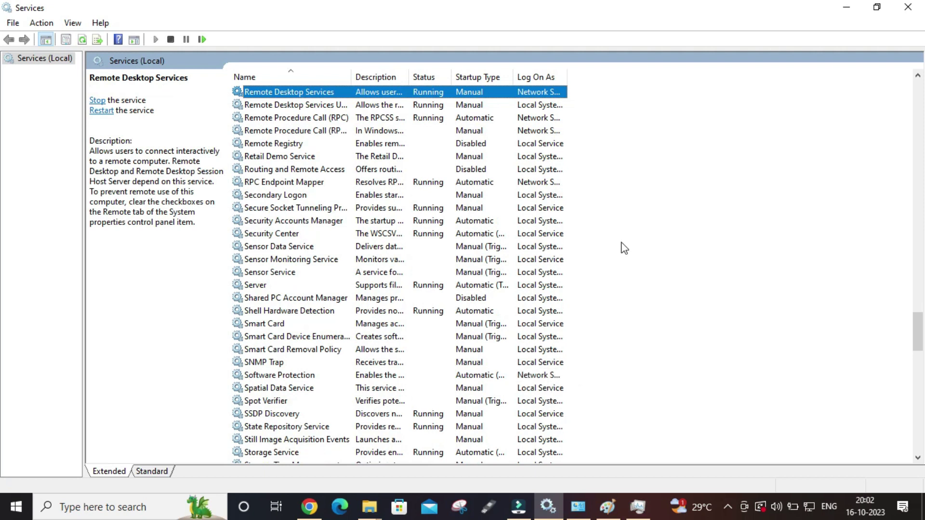
Close the Services console, the drive C: properties and the This PC window
left_click(908, 7)
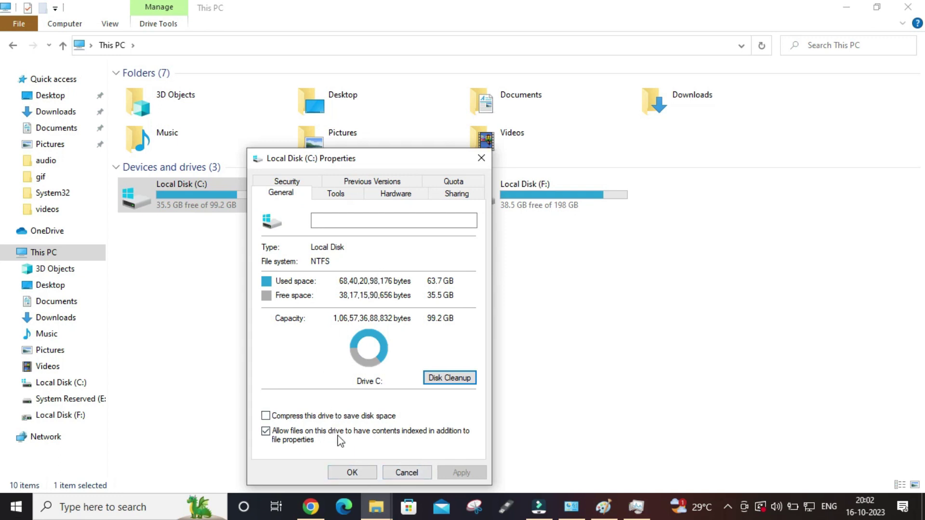
left_click(346, 470)
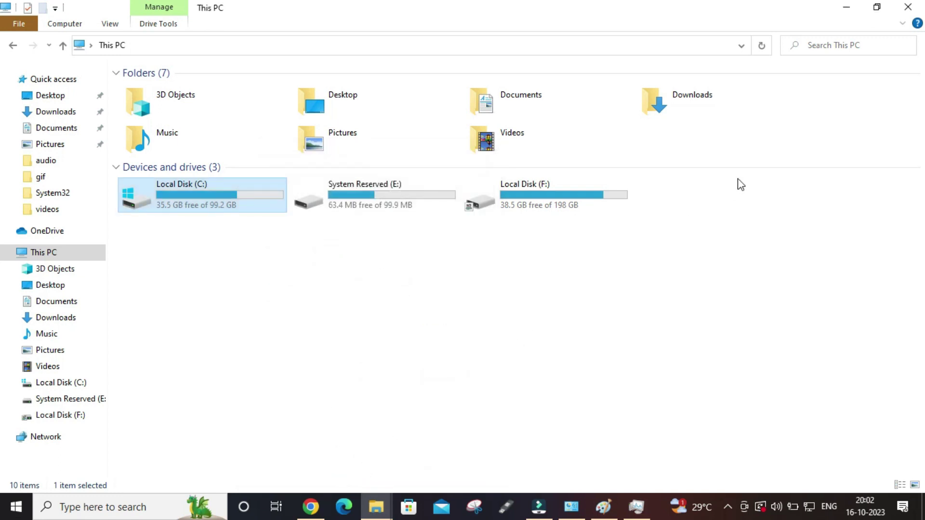
left_click(908, 7)
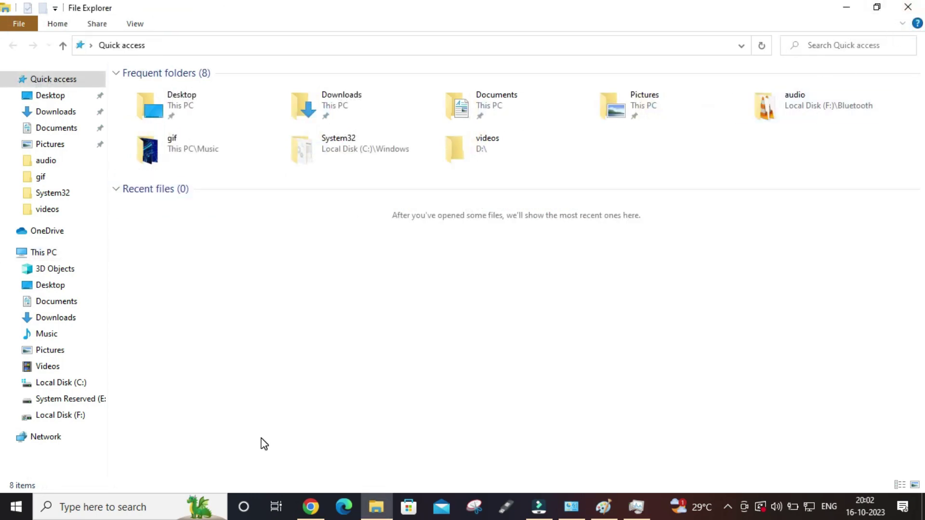
Open Programs and Features by running appwiz.cpl and select Ask Toolbar in the list of installed programs
key("super+r")
type("app")
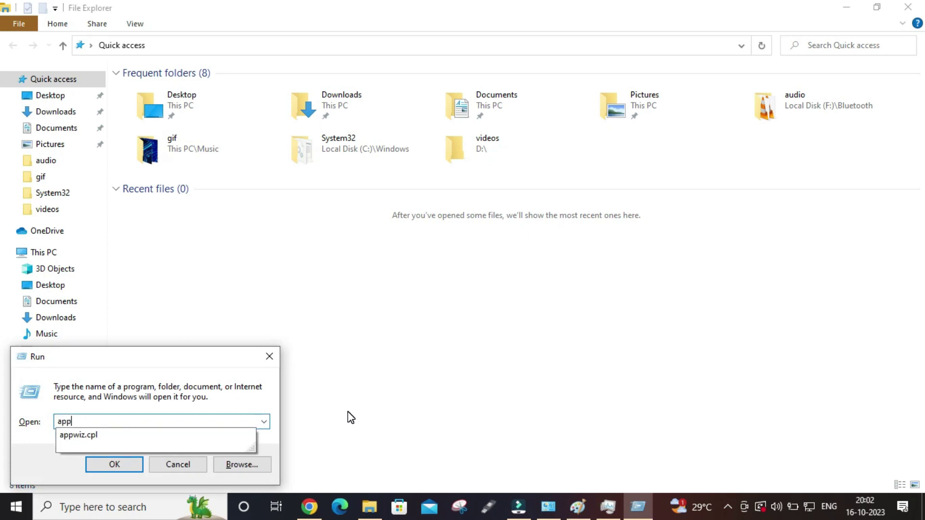
key("Down")
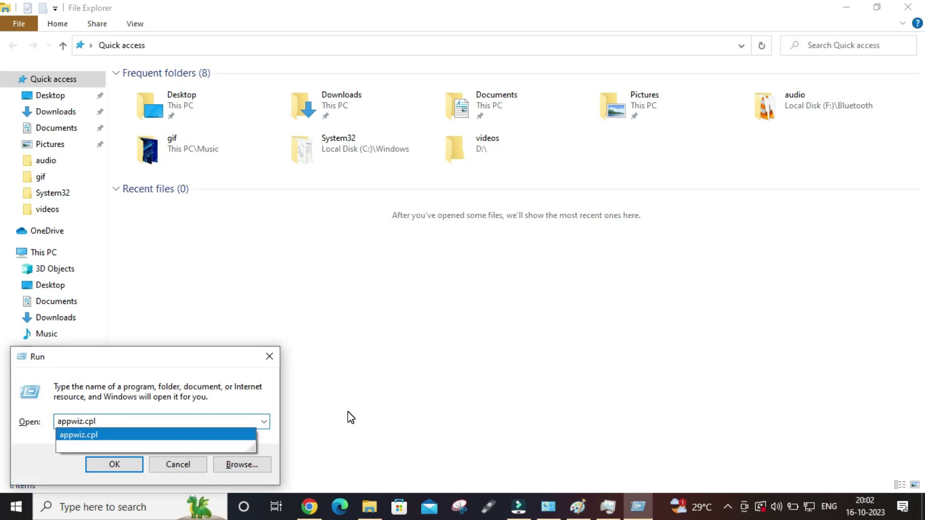
key("Return")
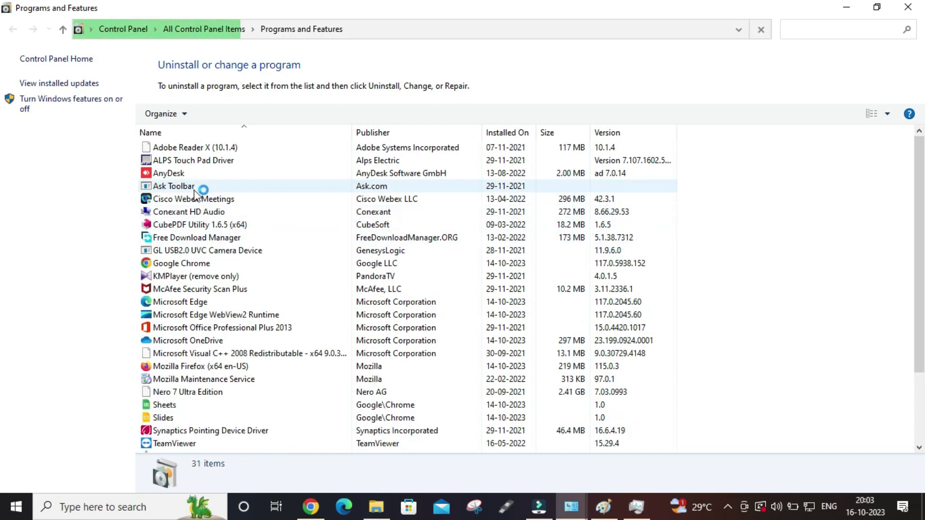
left_click(194, 191)
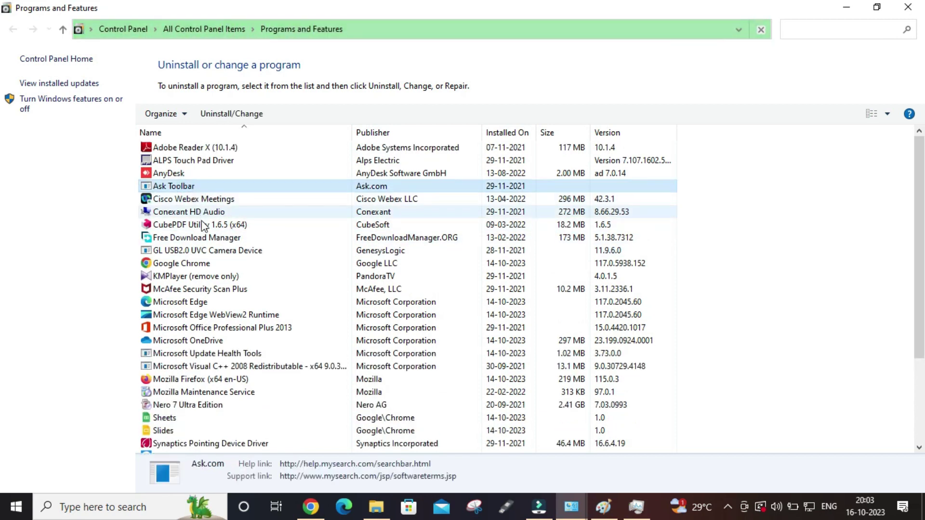
Check the uninstall option for McAfee Security Scan Plus without running it, and close Programs and Features
right_click(210, 290)
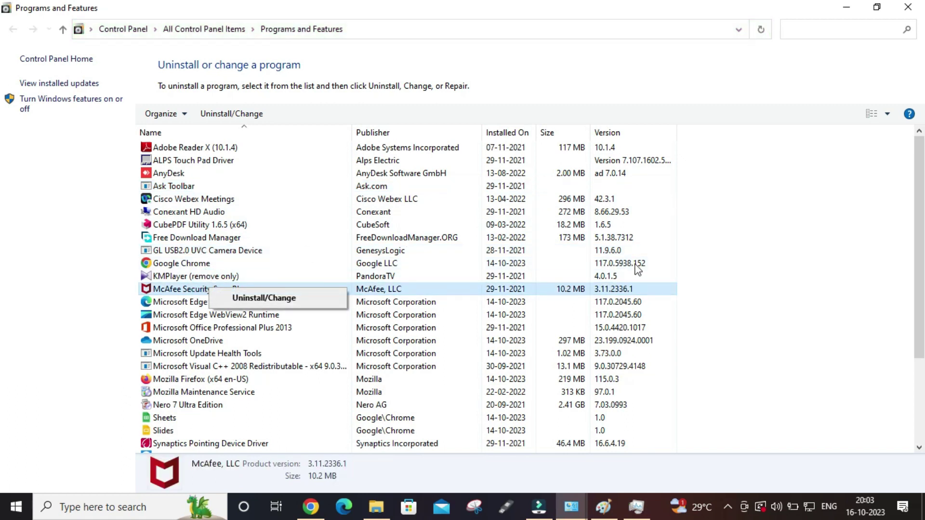
left_click(769, 310)
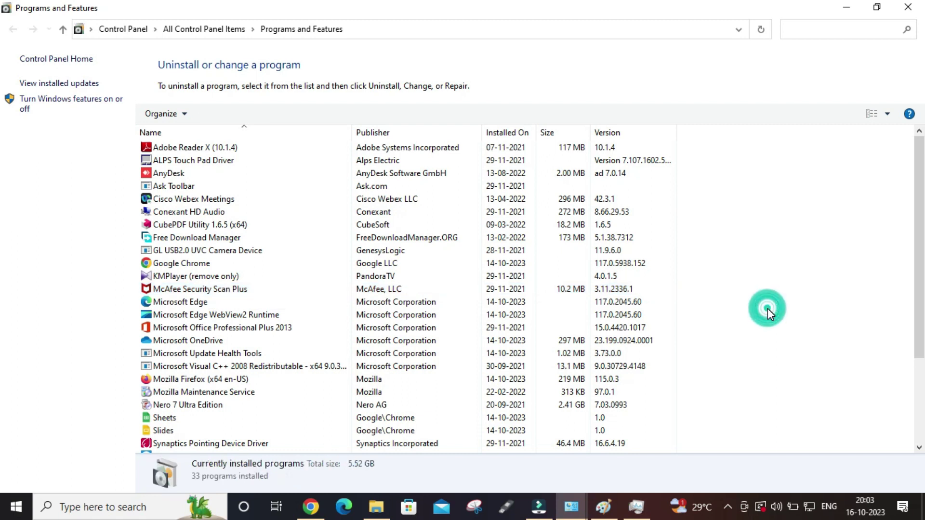
left_click(919, 5)
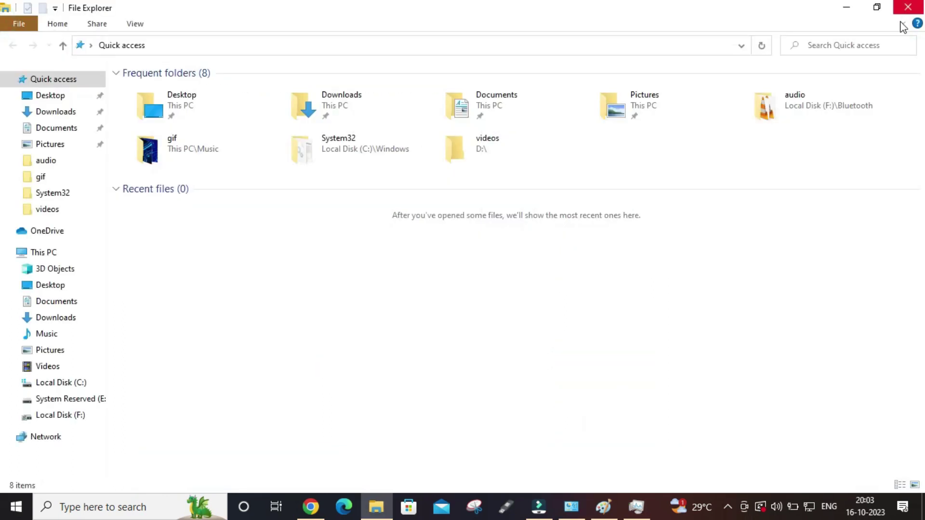
Open the system information page from the properties of This PC
left_click(39, 252)
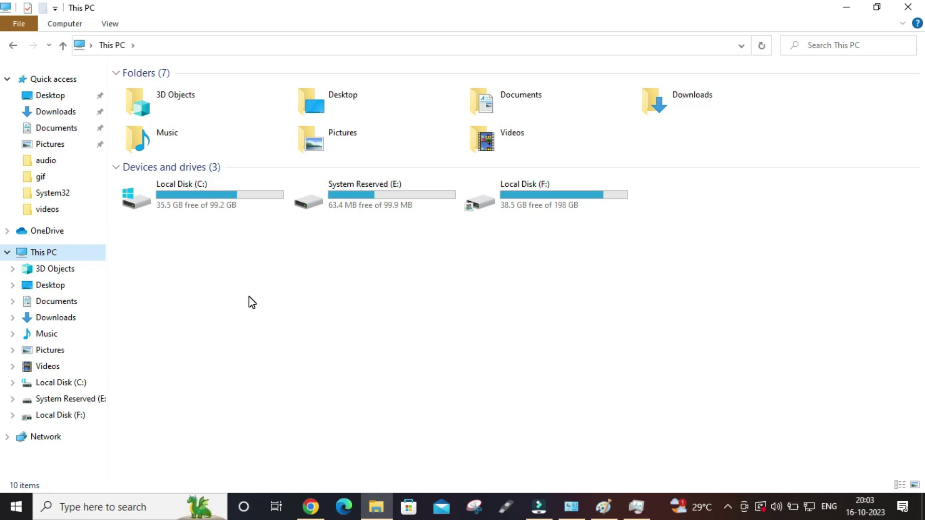
right_click(249, 297)
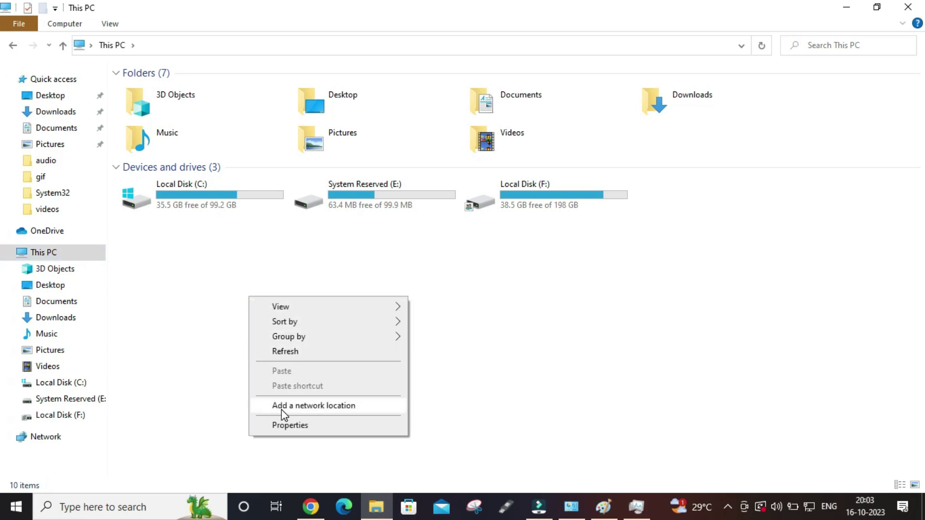
left_click(287, 430)
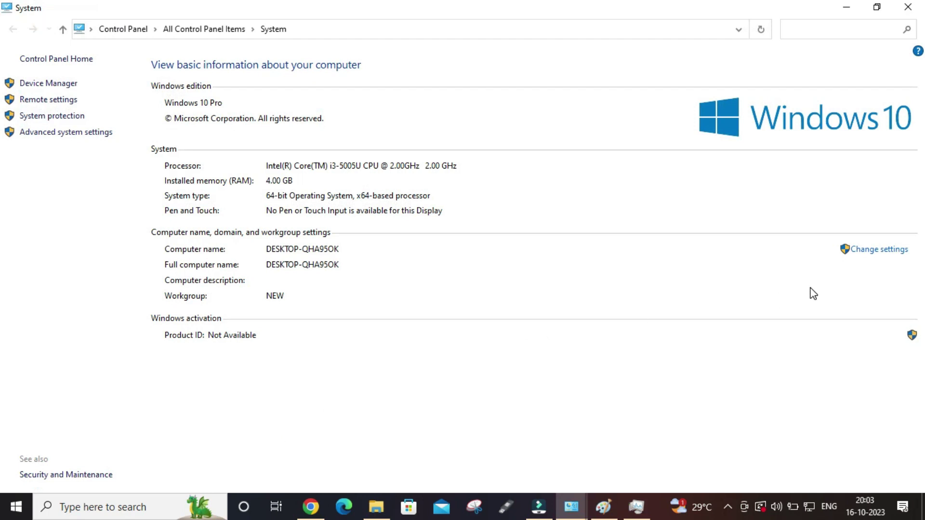
left_click(908, 6)
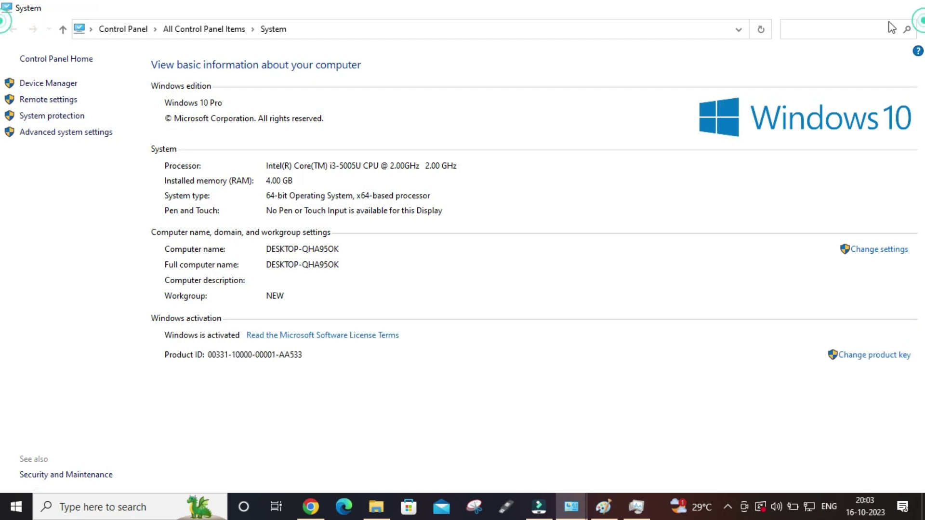
right_click(448, 290)
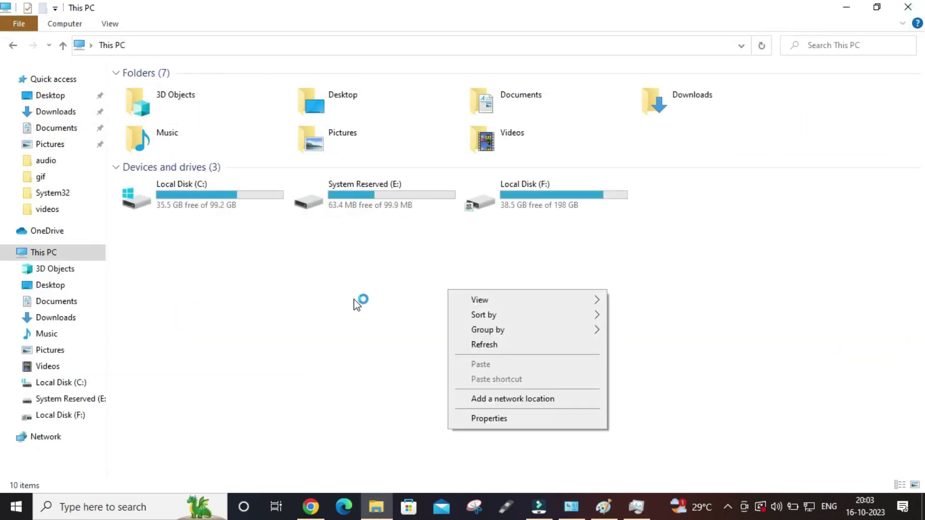
left_click(484, 418)
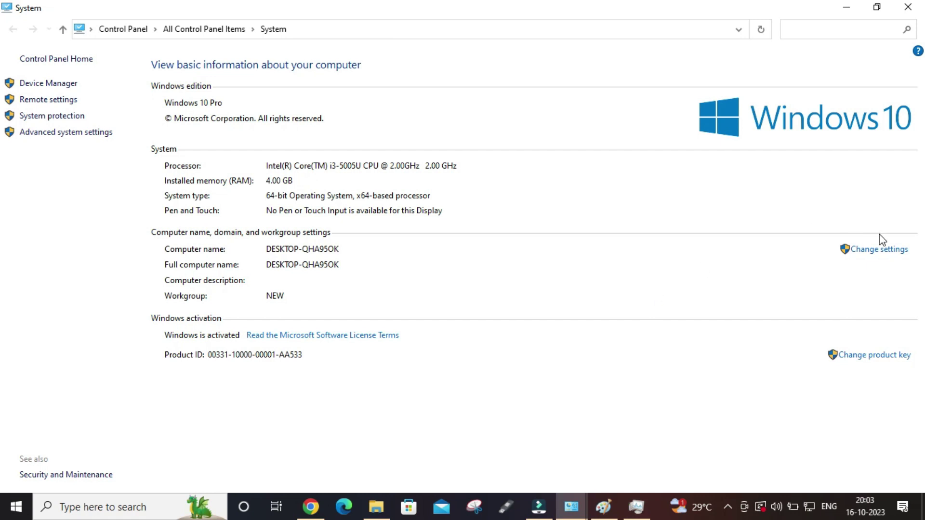
Open the Virtual Memory settings from the advanced performance options in System Properties
left_click(877, 253)
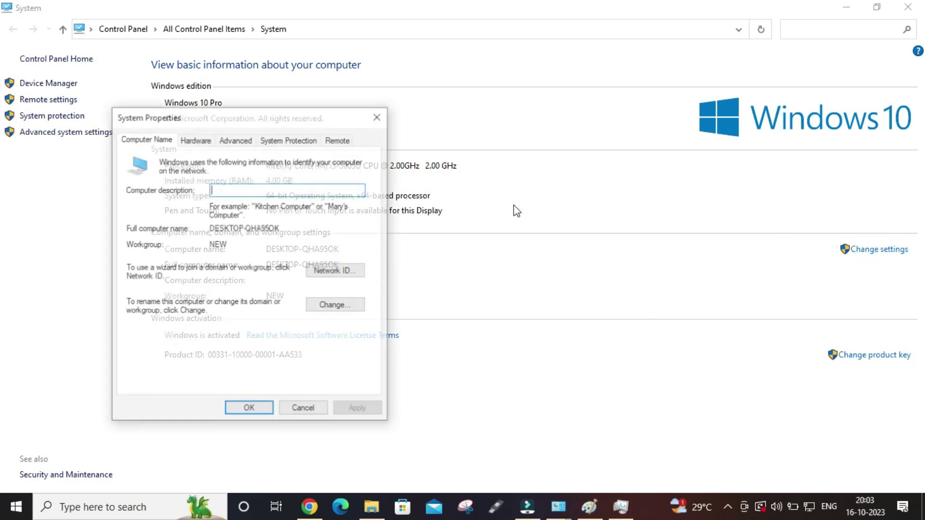
left_click(235, 140)
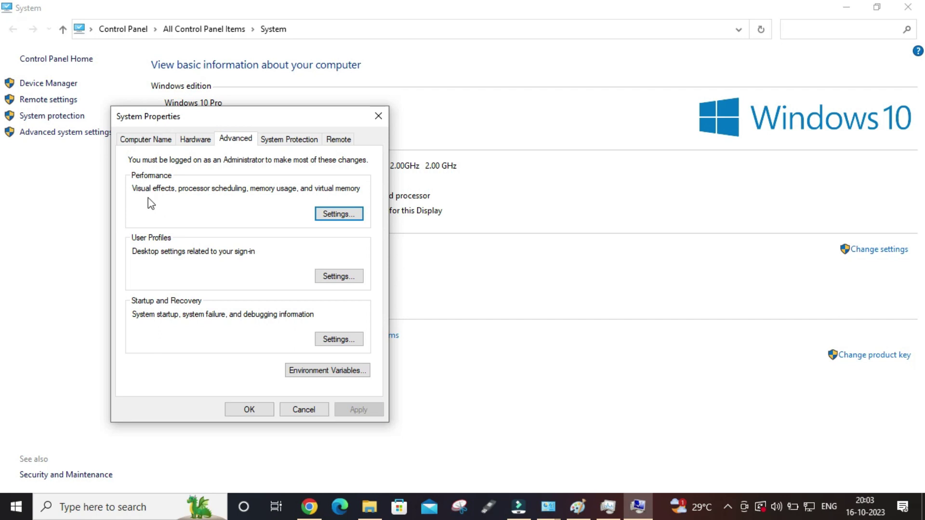
left_click(334, 215)
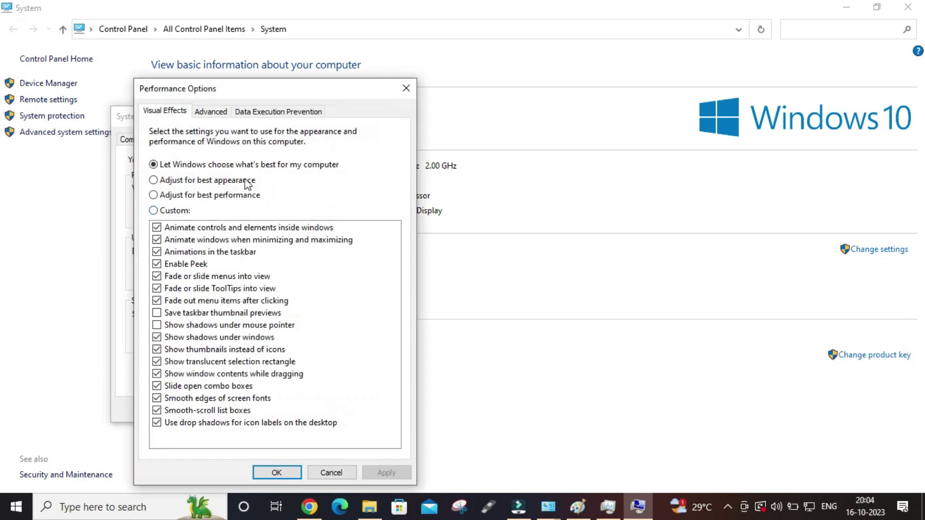
left_click(217, 112)
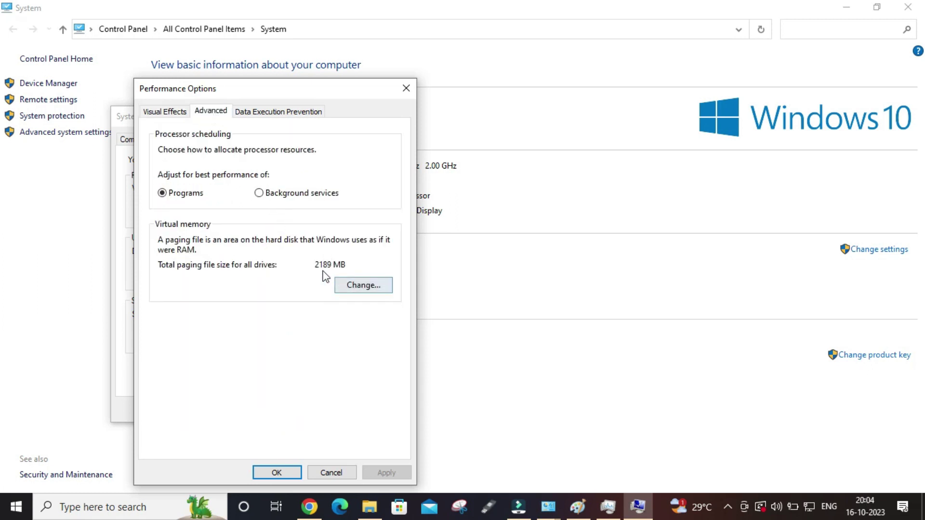
left_click(355, 289)
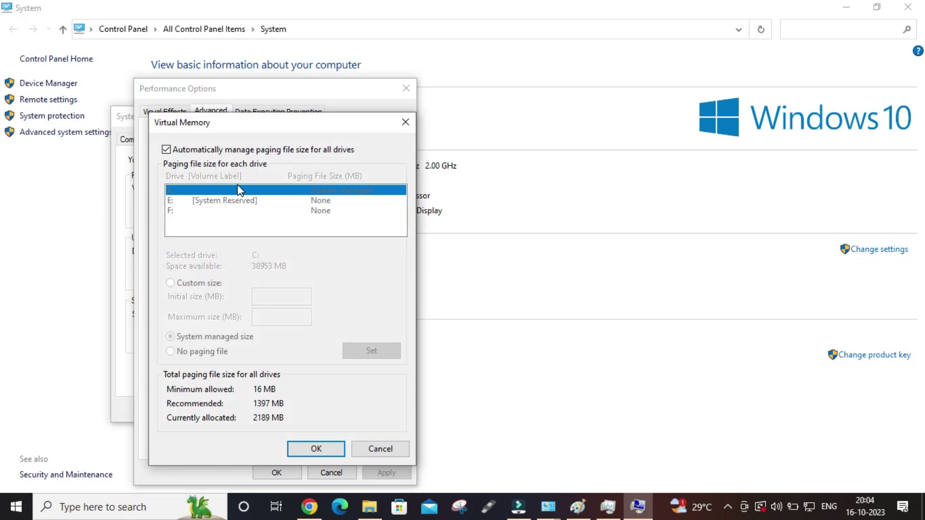
Turn off automatic paging file management, select a custom size for drive C:, and check the installed RAM in the System window
left_click(195, 152)
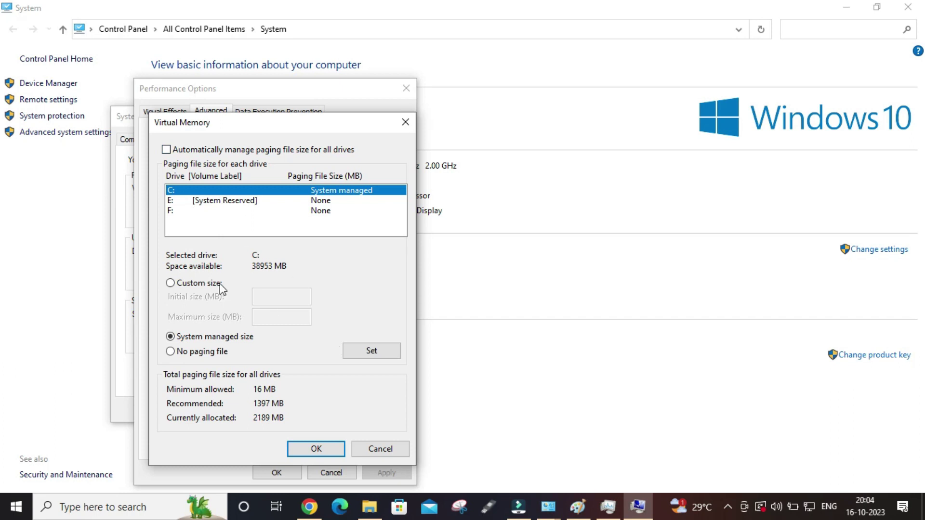
left_click(206, 283)
left_click(269, 296)
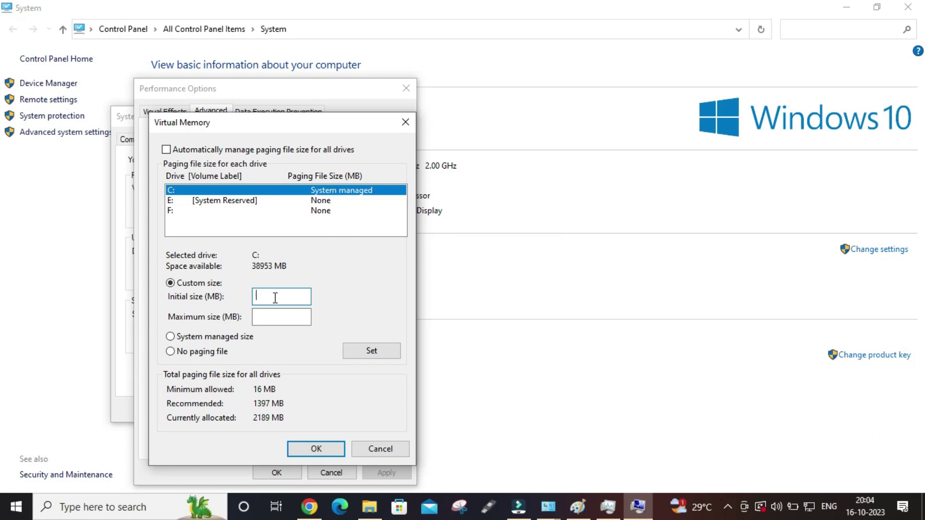
left_click(526, 285)
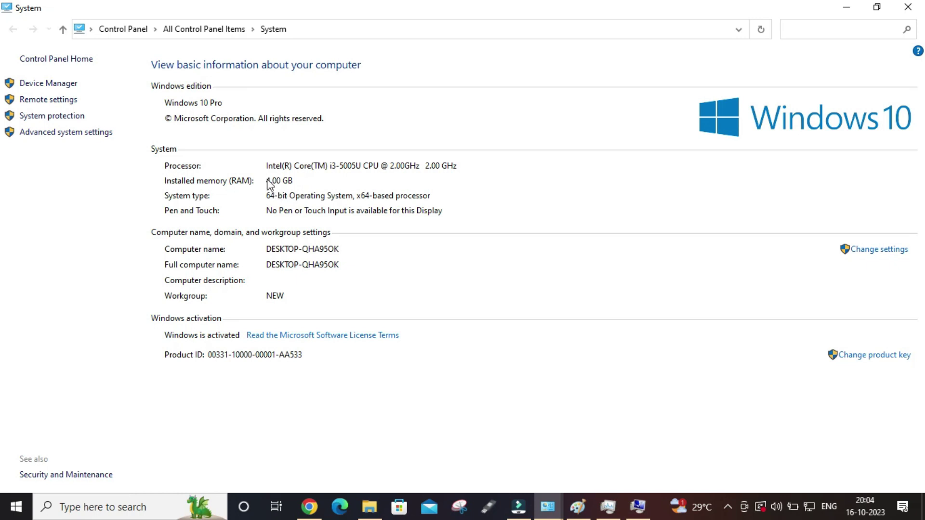
key("alt+Tab")
key("super")
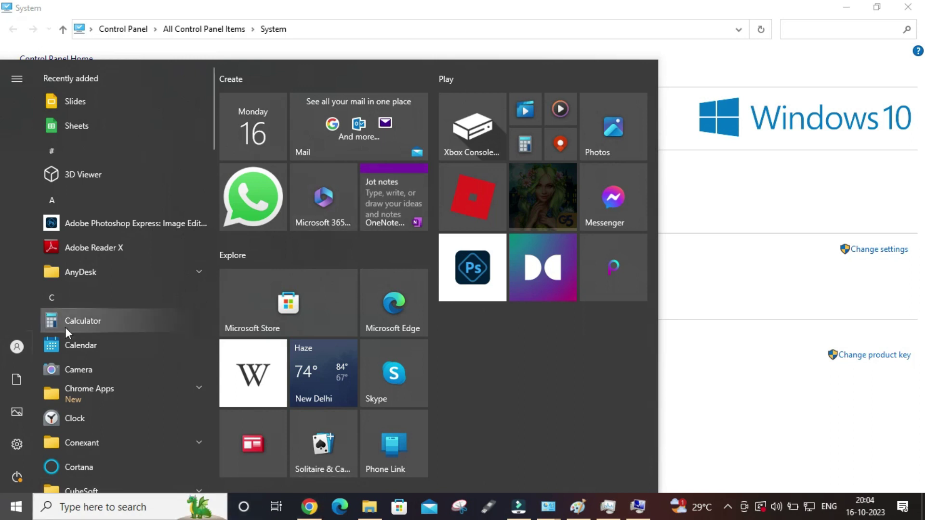
left_click(77, 347)
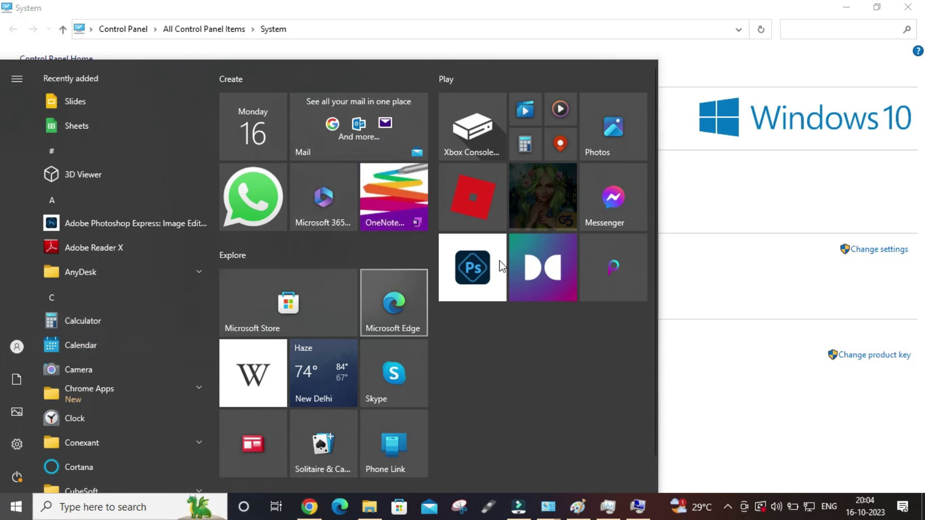
left_click(757, 259)
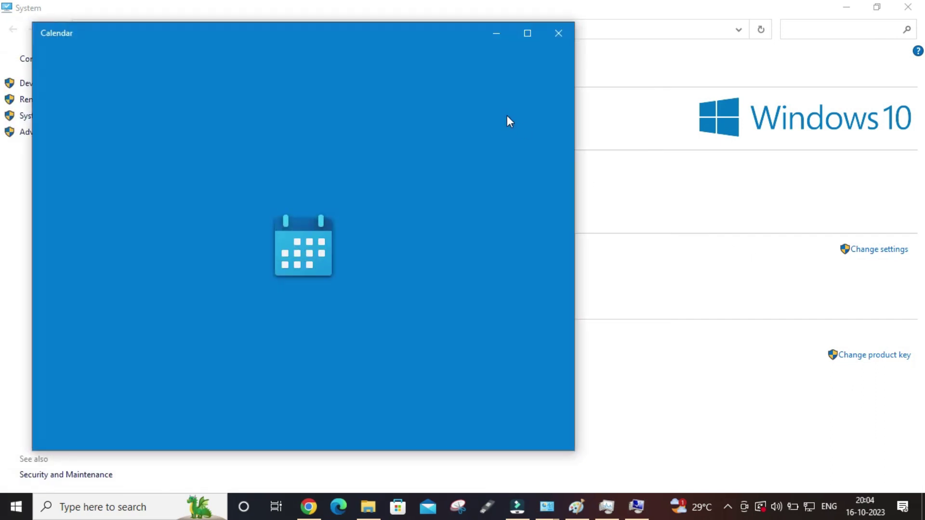
left_click_drag(363, 29, 666, 57)
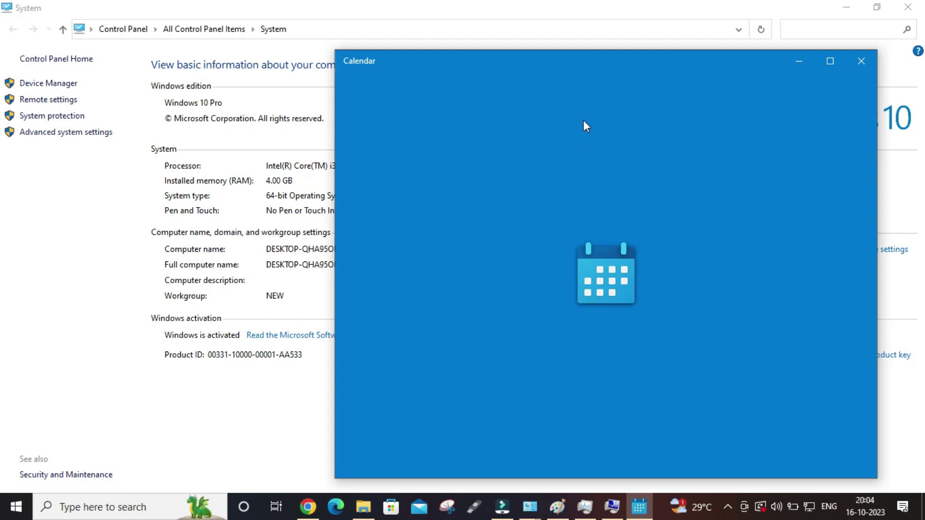
left_click_drag(566, 65, 592, 55)
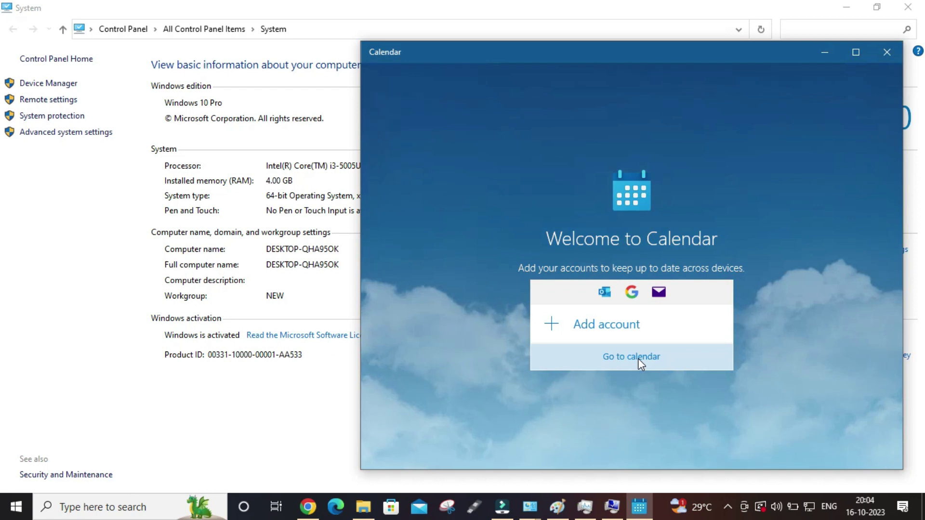
left_click(639, 358)
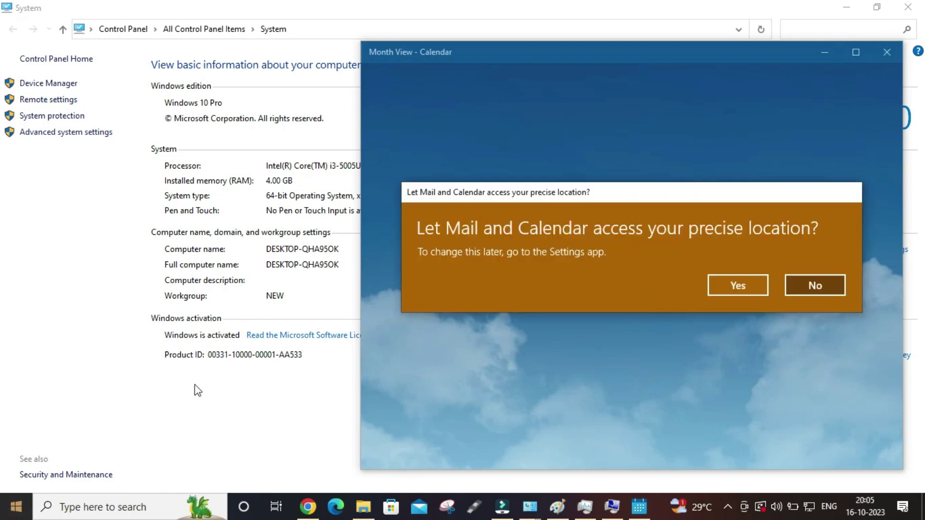
Open the Calculator app from the list of installed apps
key("super")
left_click(88, 327)
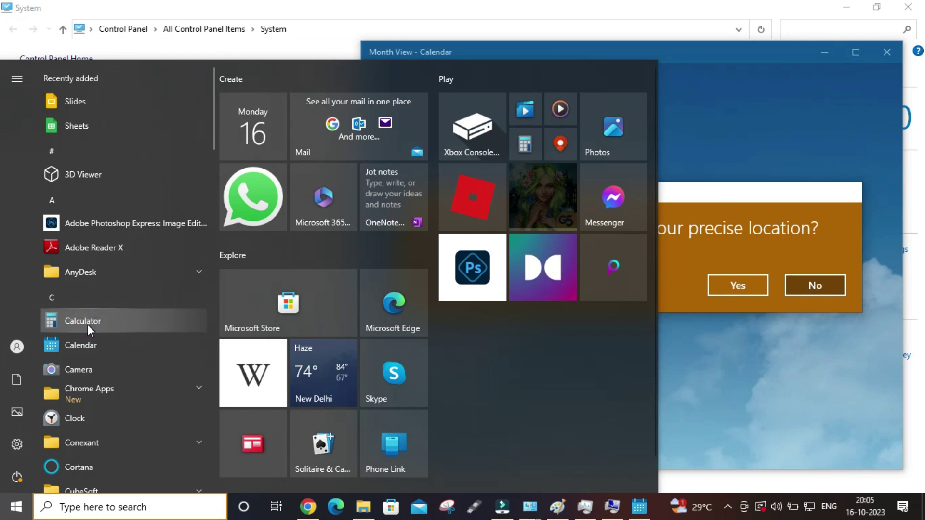
left_click(184, 320)
Dismiss the location access request from Mail and Calendar and close the Calendar window
left_click(763, 289)
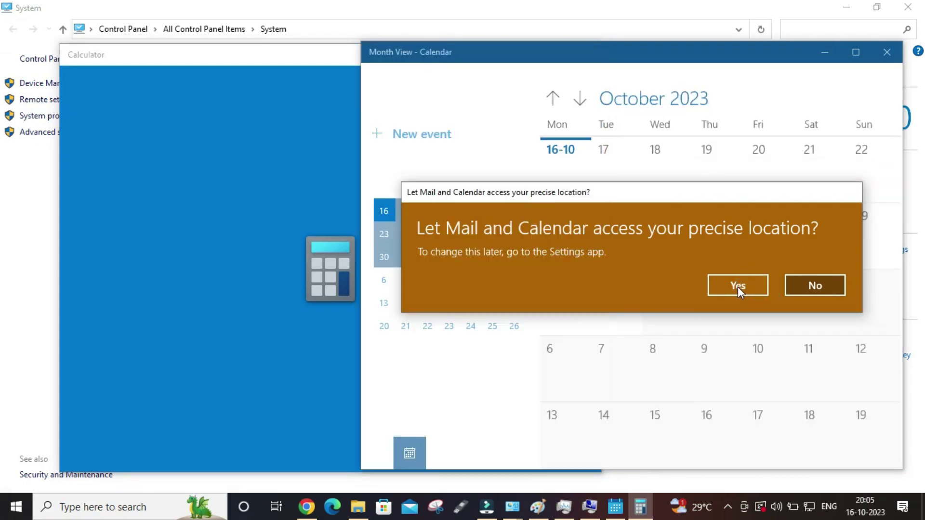
left_click(835, 285)
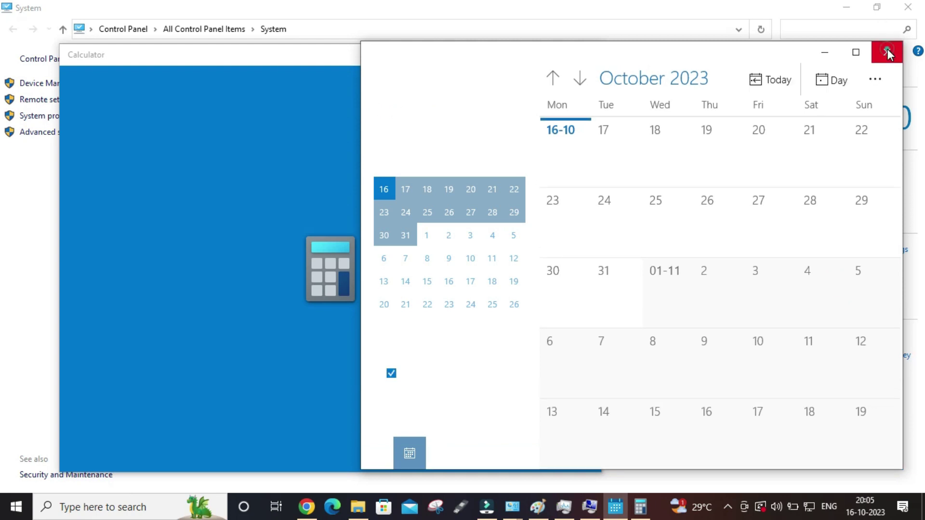
left_click(888, 51)
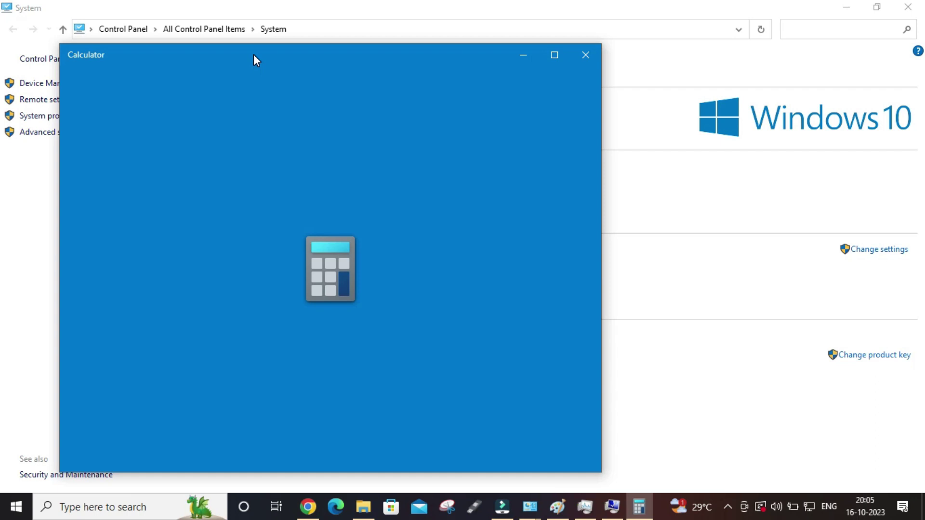
Move the Calculator window beside the installed memory details and make it slightly smaller
left_click_drag(254, 54, 528, 51)
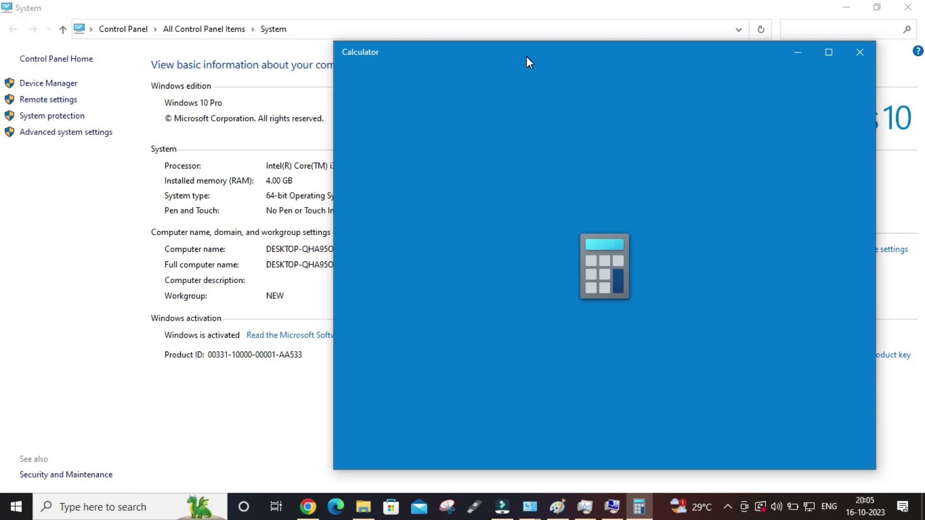
left_click_drag(531, 56, 541, 62)
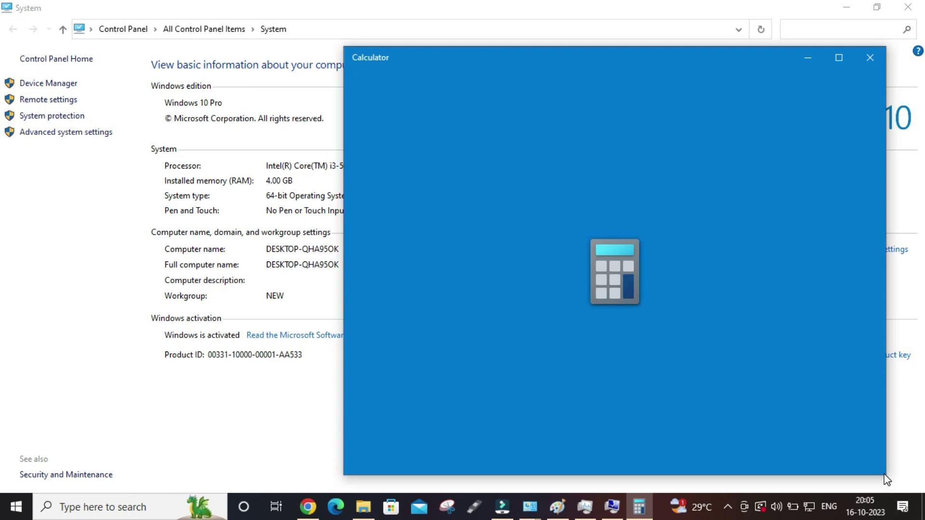
left_click_drag(884, 472, 834, 465)
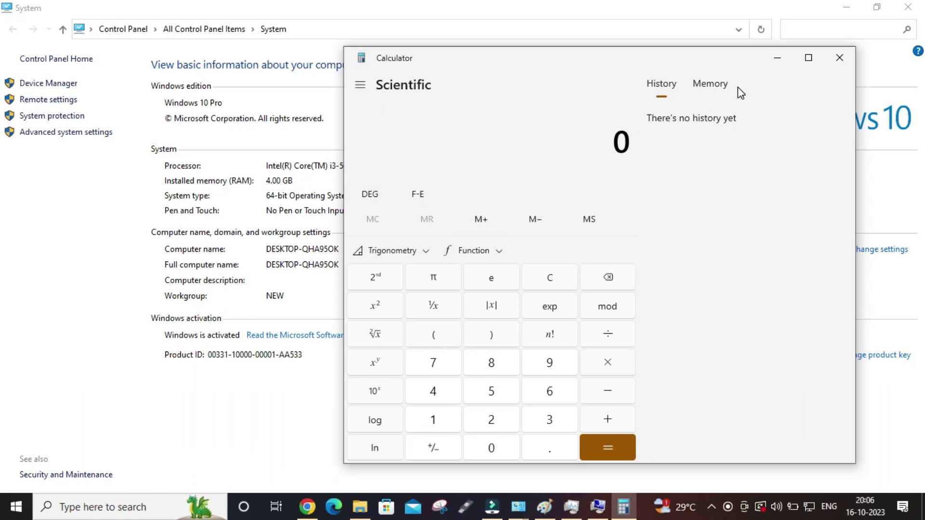
Calculate 1024 × 4 in Calculator to convert the installed RAM to megabytes
left_click(720, 87)
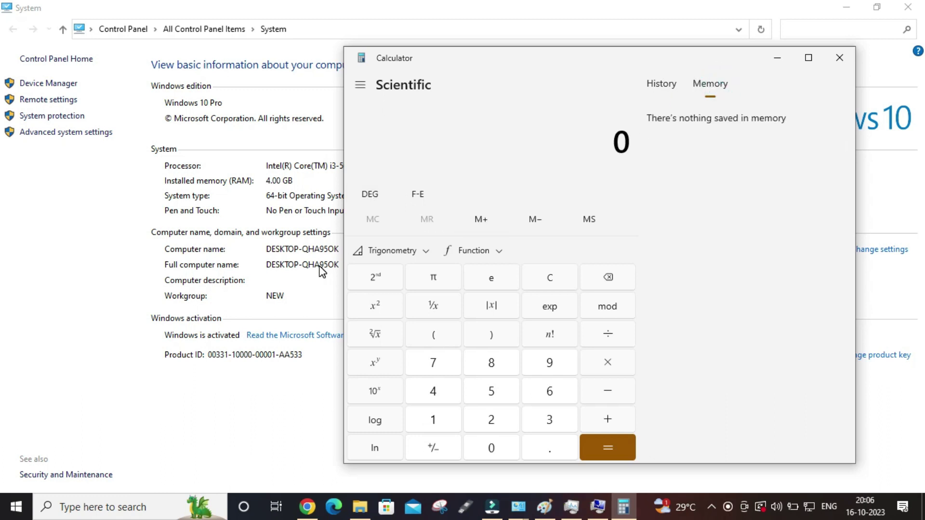
left_click(421, 219)
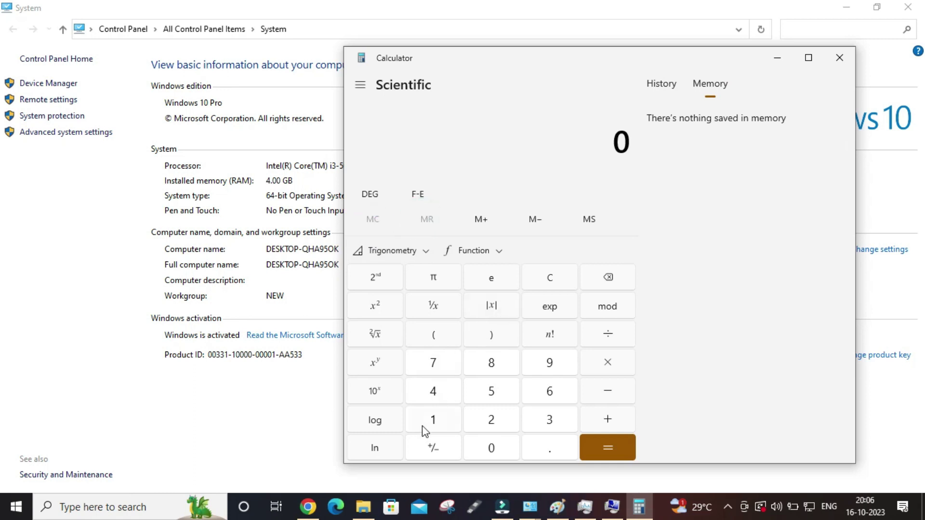
left_click(438, 422)
left_click(489, 449)
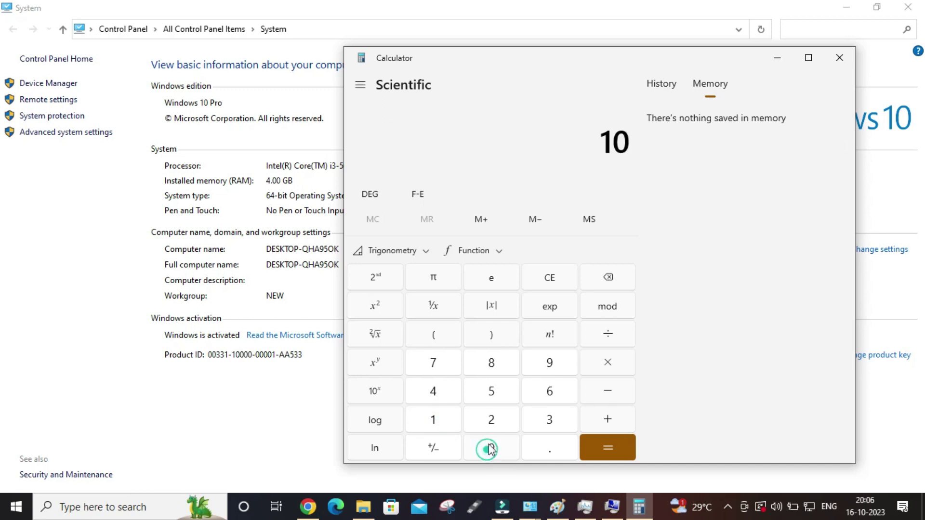
left_click(490, 420)
left_click(444, 401)
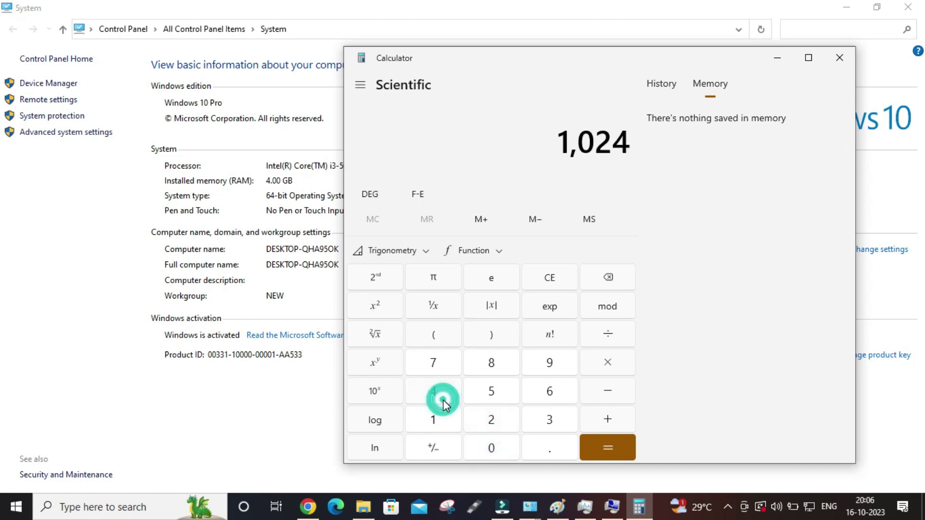
left_click(609, 365)
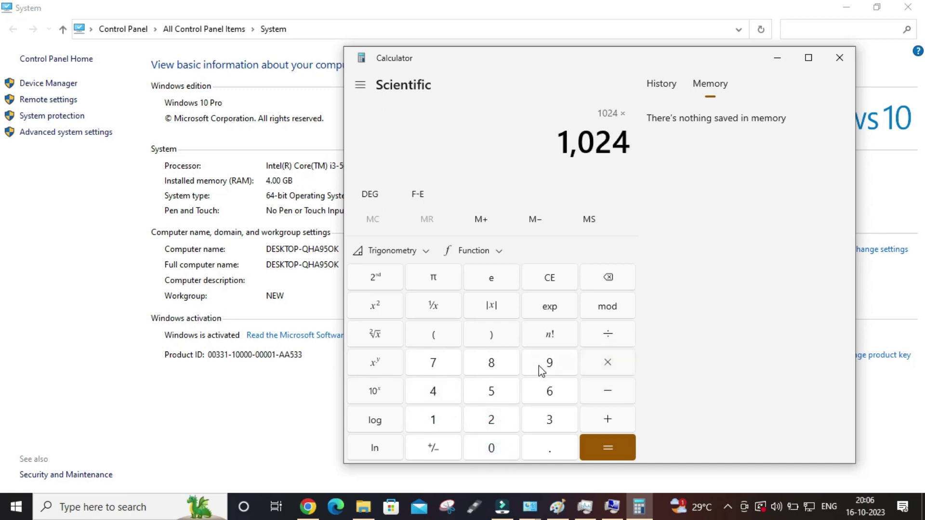
left_click(444, 397)
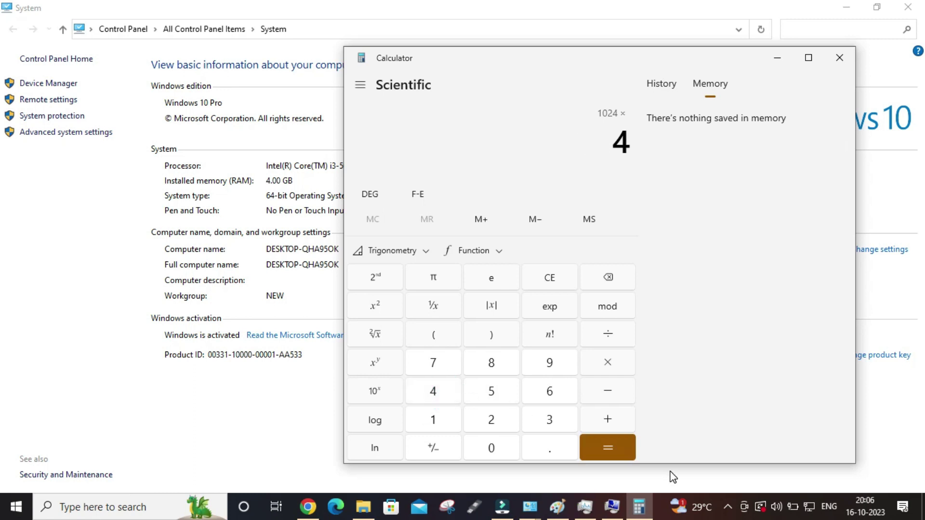
left_click(609, 448)
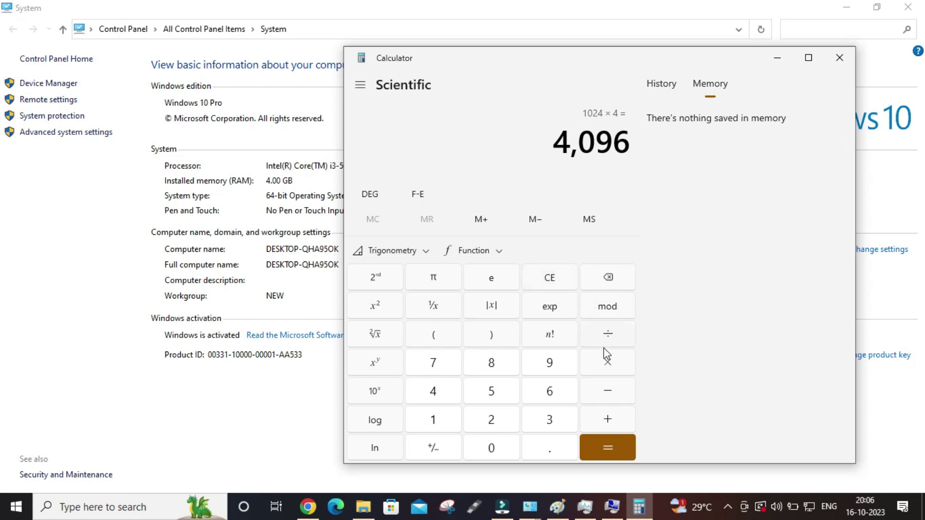
Multiply the result by 1.5 and copy the product
left_click(608, 362)
left_click(446, 417)
left_click(533, 445)
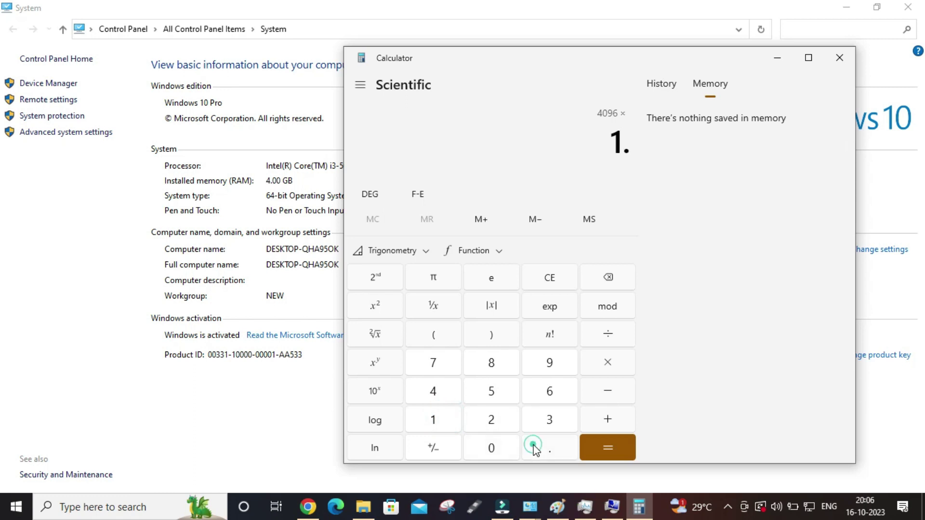
left_click(491, 394)
left_click(597, 453)
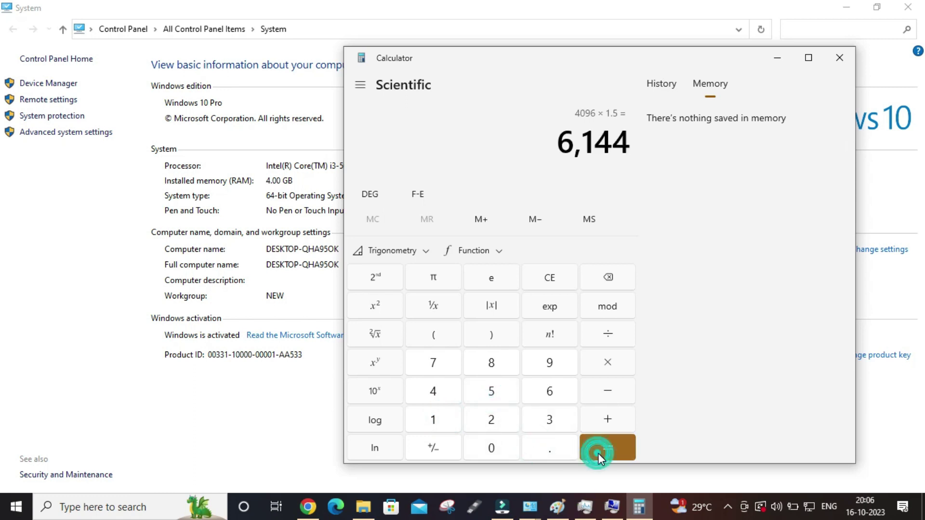
left_click_drag(560, 150, 639, 151)
key("ctrl+c")
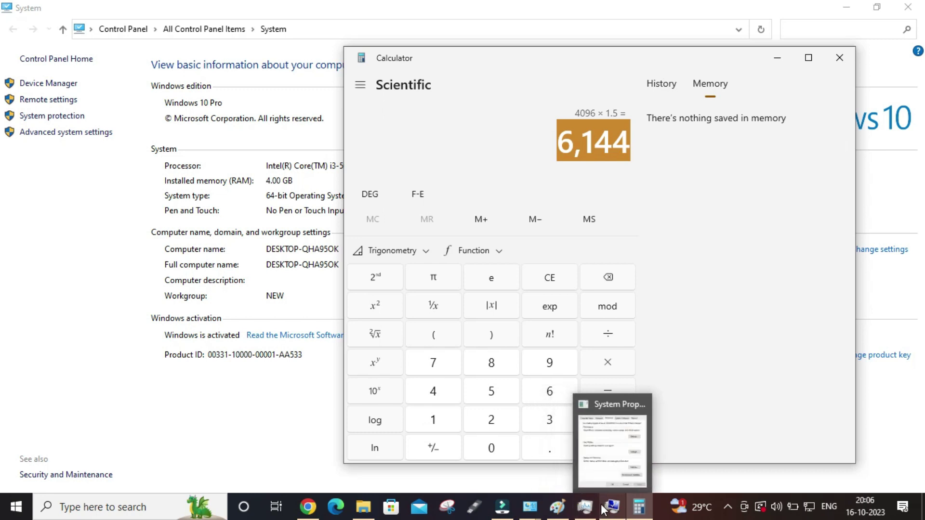
Enter 6,144 MB as both the initial and maximum paging file size for drive C:, and cancel the Virtual Memory dialog
mouse_move(575, 515)
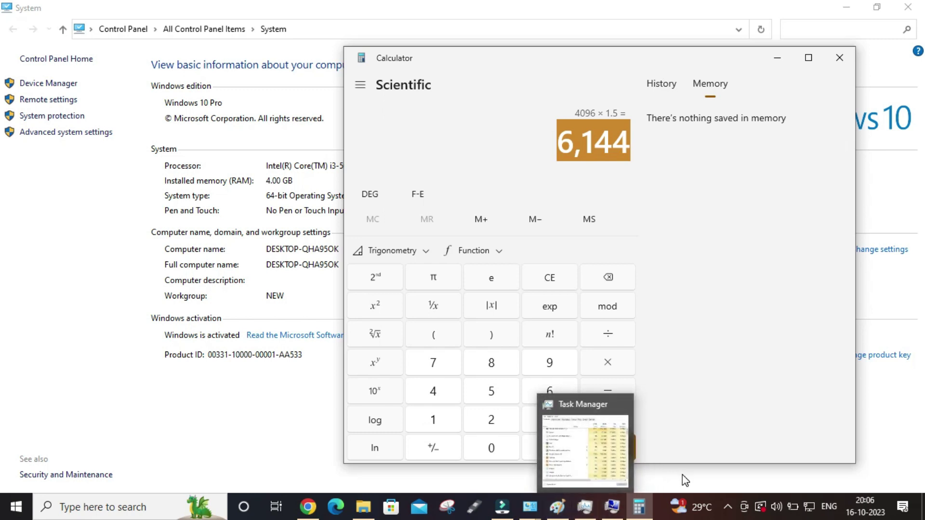
mouse_move(535, 514)
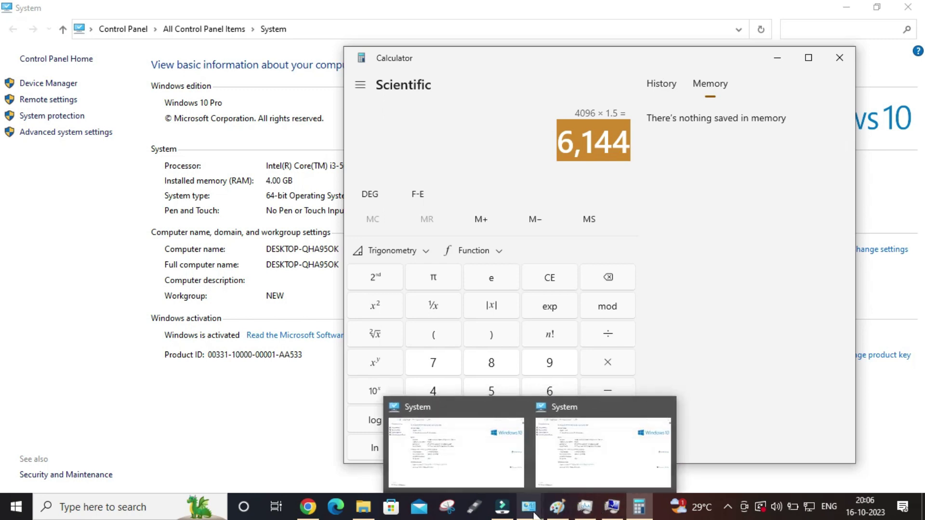
left_click(610, 512)
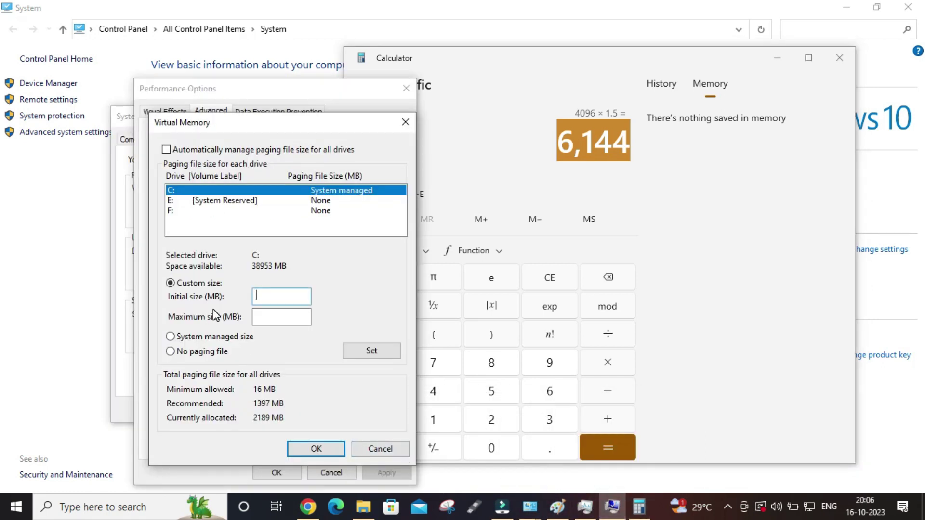
key("ctrl+v")
key("ctrl+v")
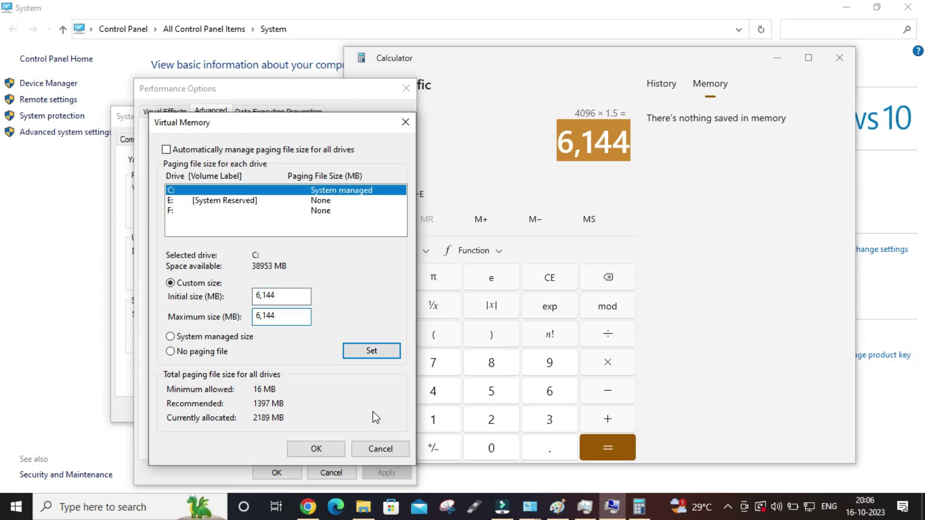
left_click(384, 450)
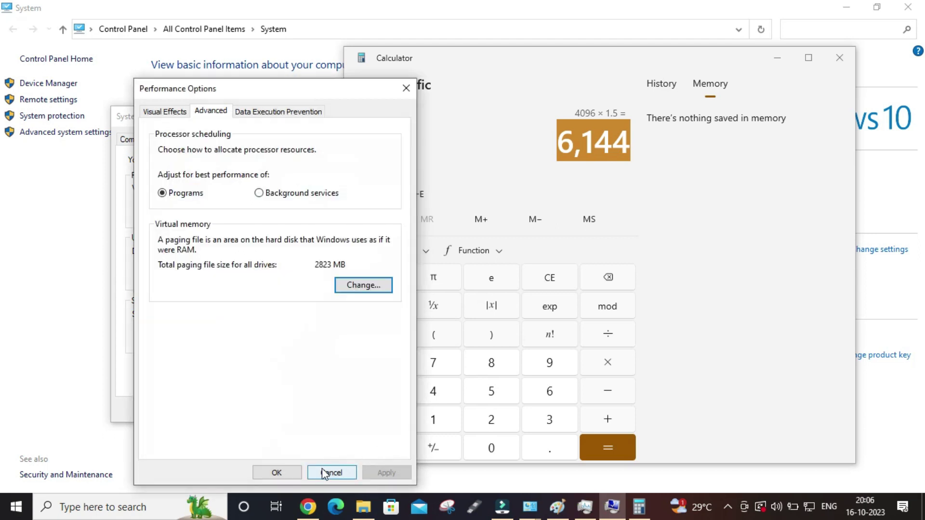
Confirm and close Performance Options and System Properties, and close the Calculator and System windows
left_click(277, 473)
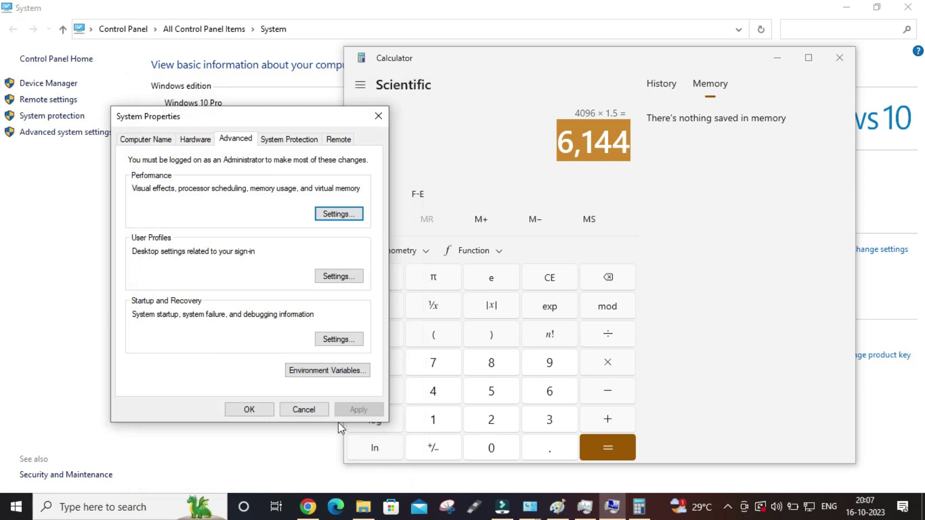
left_click(261, 409)
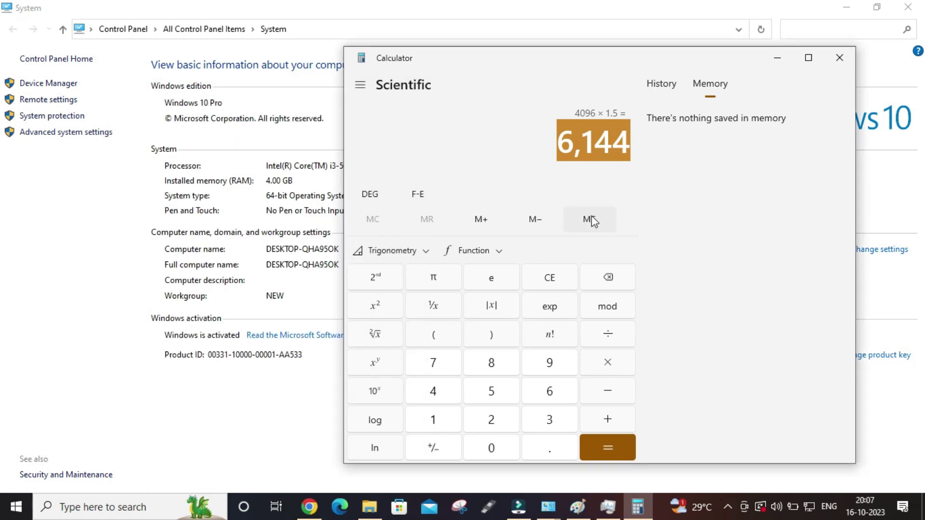
left_click(849, 57)
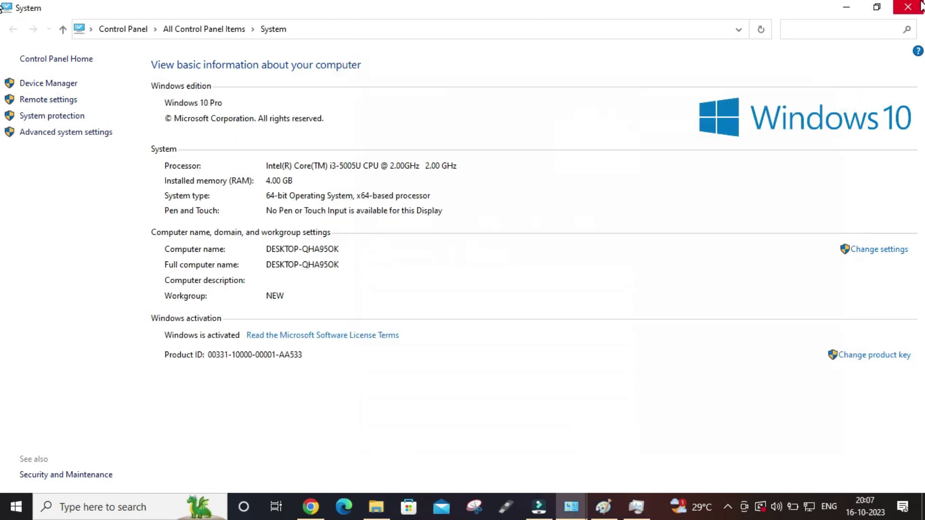
left_click(921, 4)
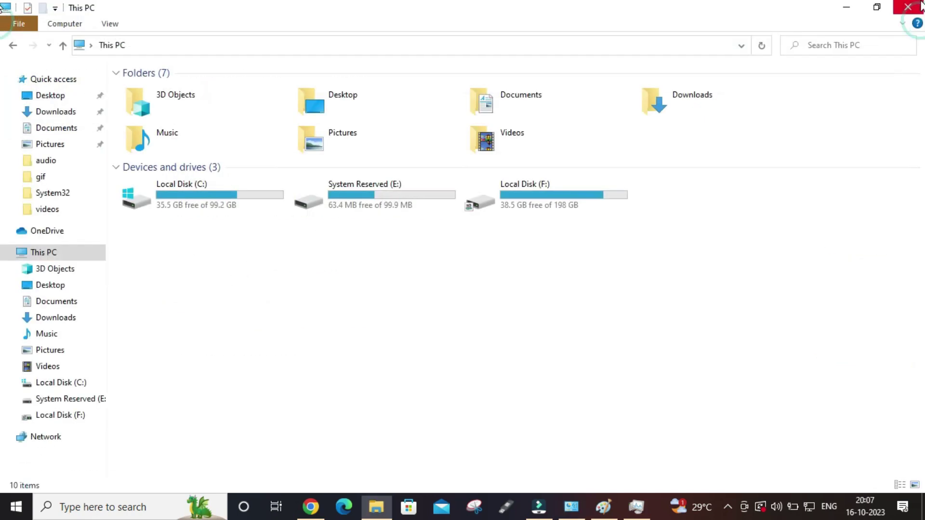
Search for "windows update", review the Windows Update settings page, and close Settings and the File Explorer window
key("super")
type("windows ")
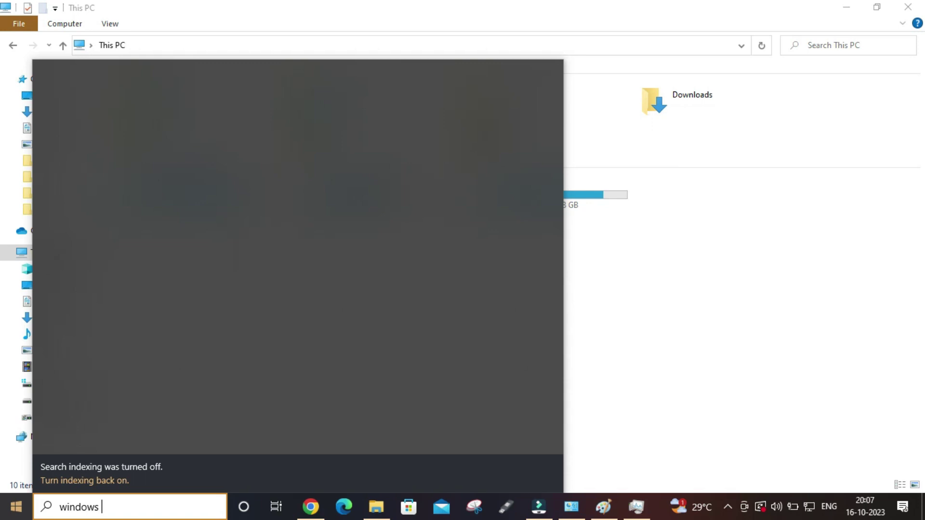
type("update")
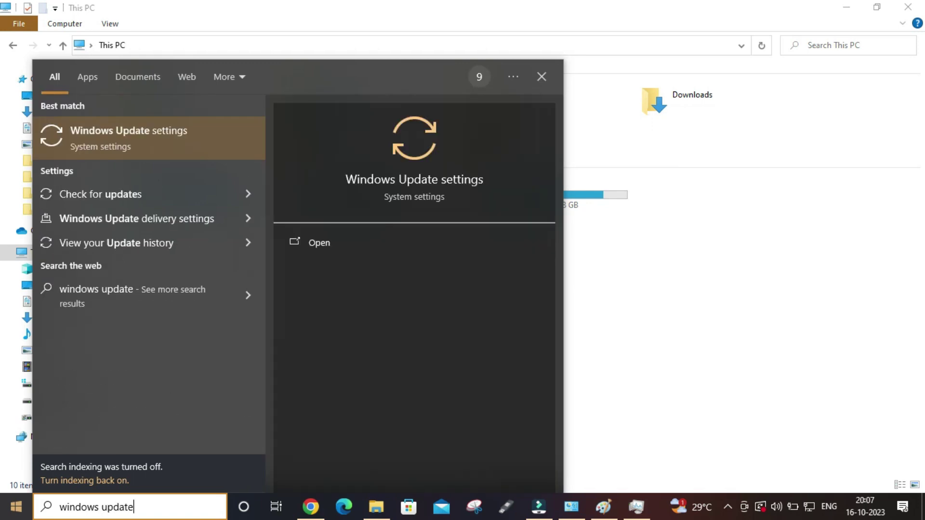
left_click(152, 140)
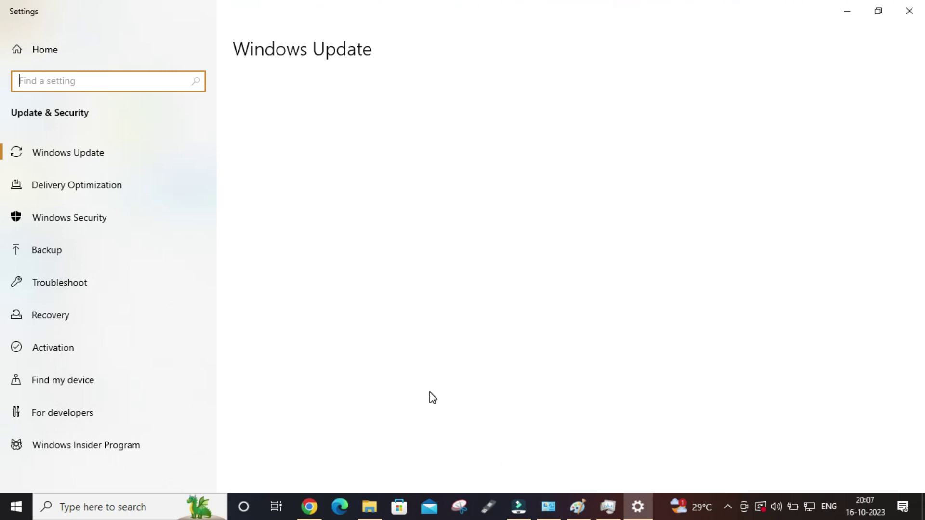
left_click(107, 155)
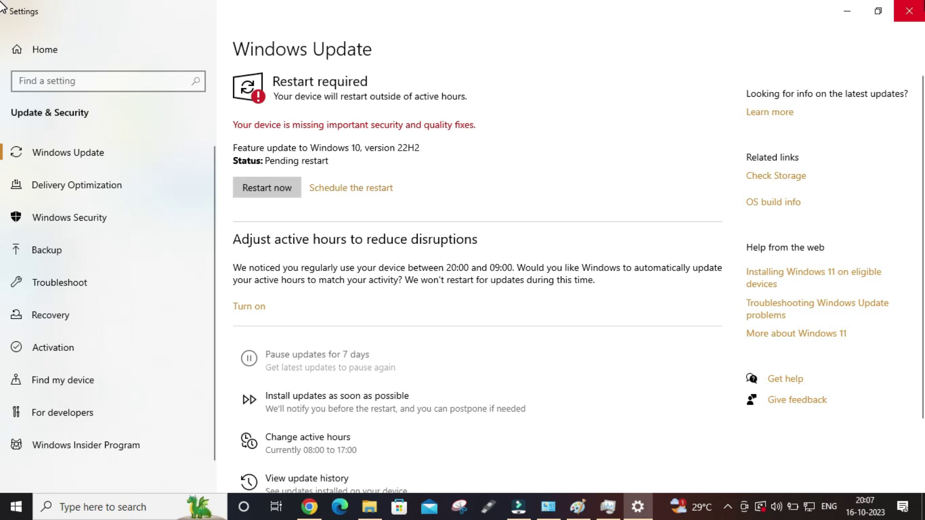
left_click(906, 10)
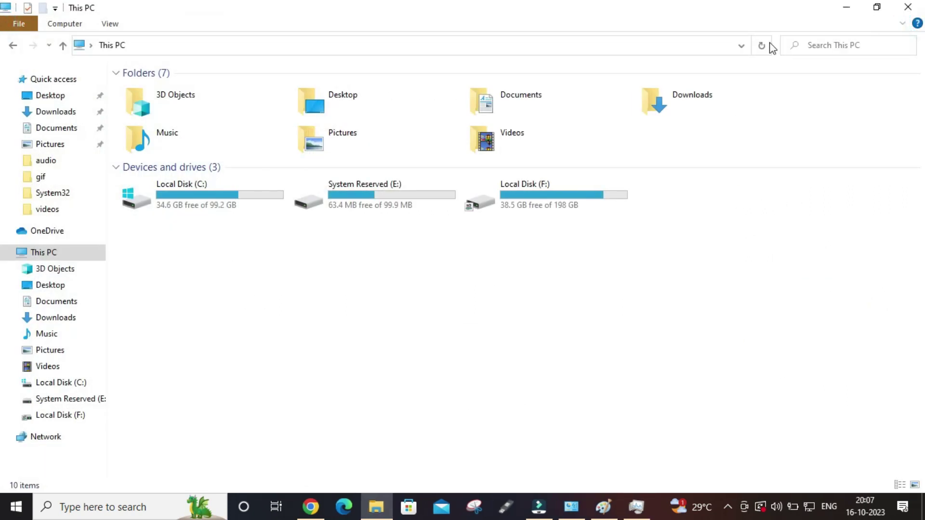
left_click(908, 6)
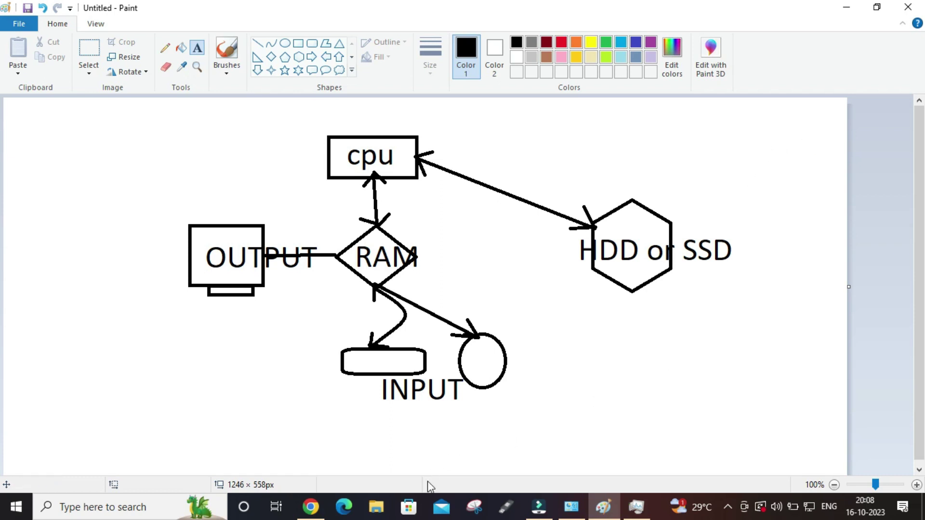
Open Computer Management for This PC from File Explorer, close File Explorer, and bring Computer Management to the front
left_click(380, 507)
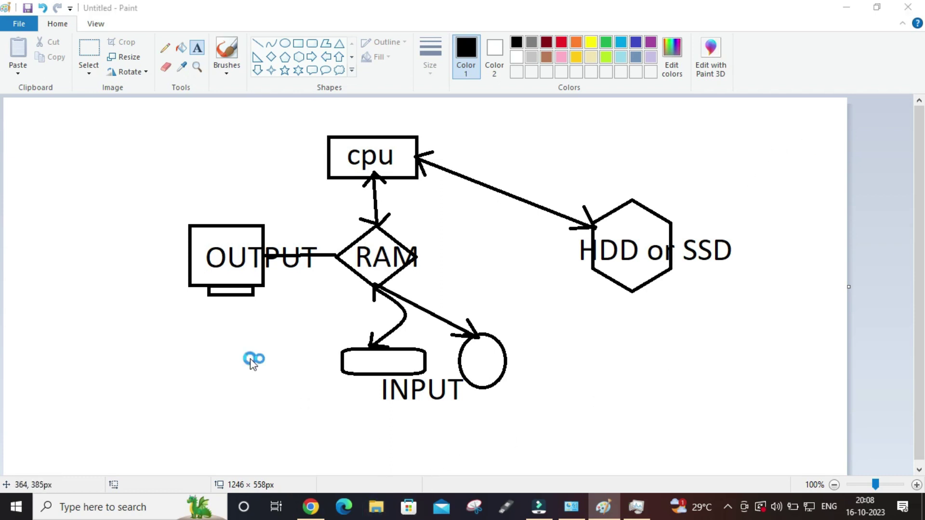
left_click(70, 254)
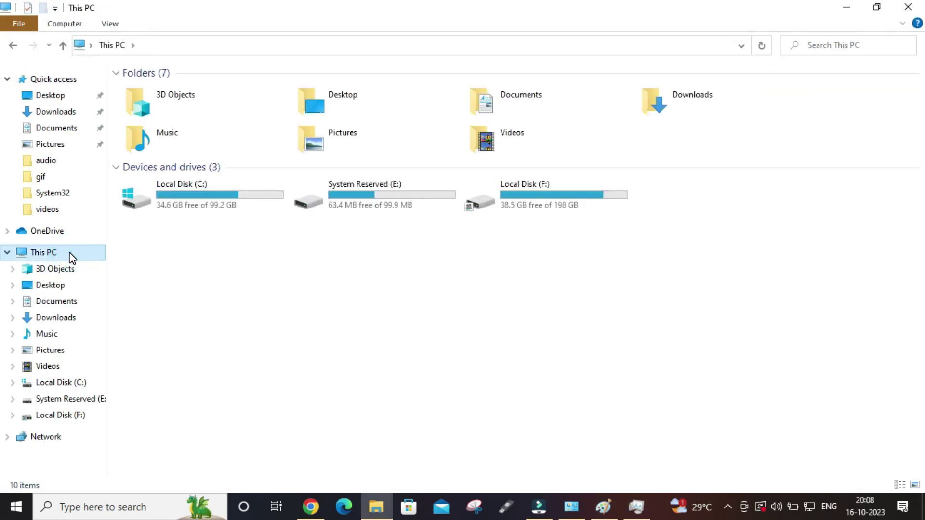
right_click(69, 253)
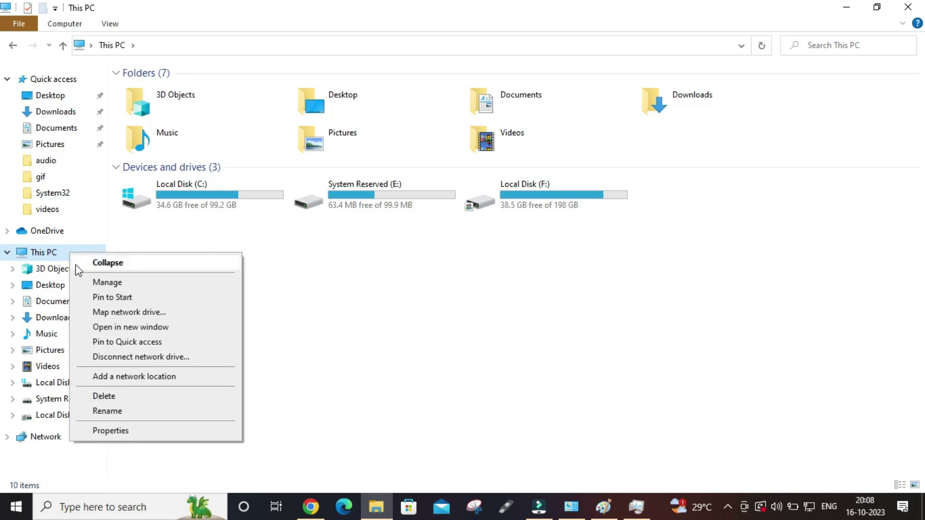
left_click(88, 283)
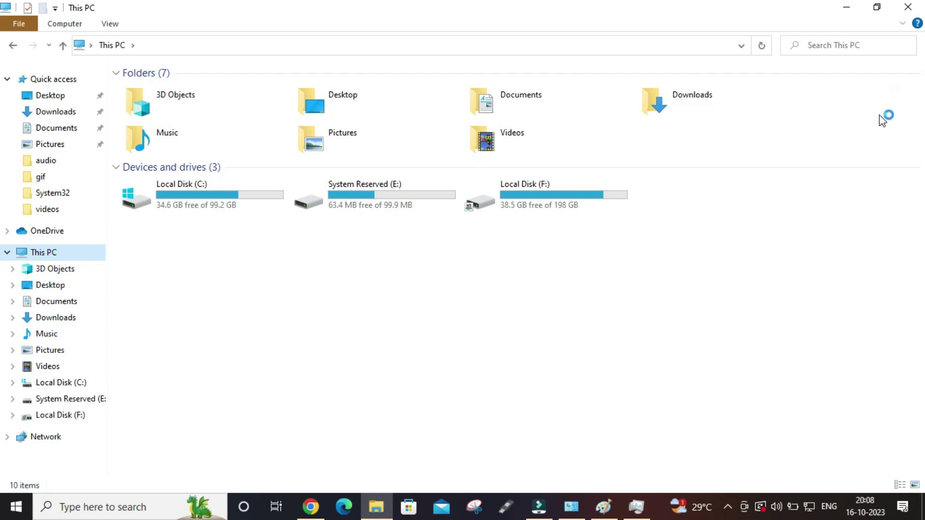
left_click(908, 8)
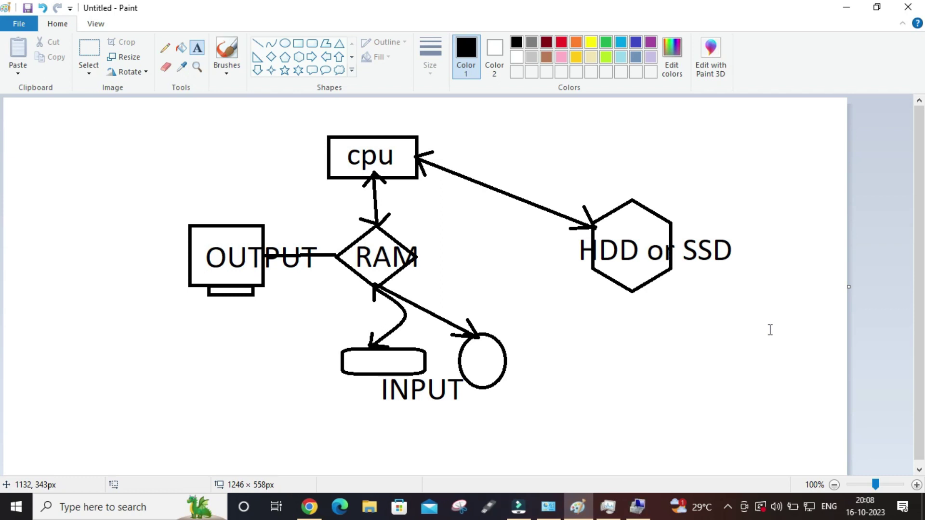
left_click(639, 505)
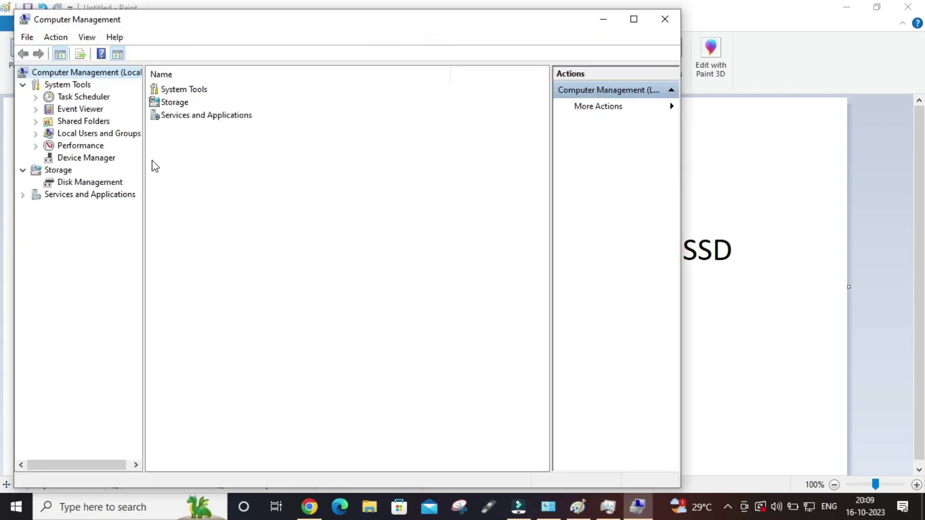
Examine the partitions and the available volume actions for drive C: in Disk Management, and close Computer Management
left_click(93, 184)
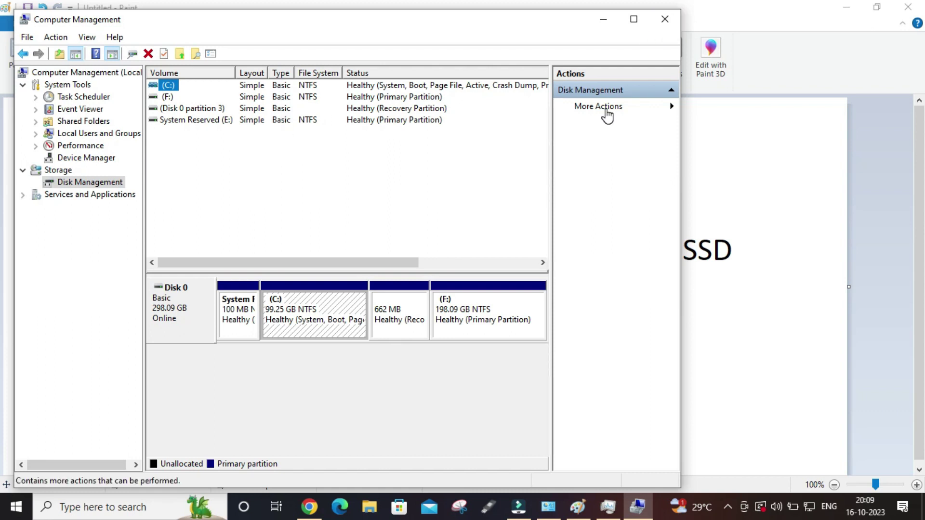
right_click(333, 319)
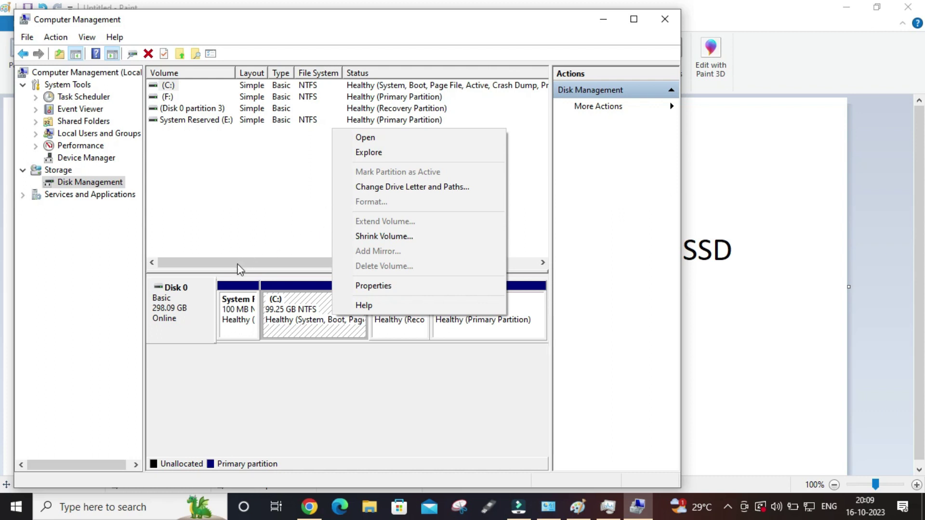
left_click(374, 354)
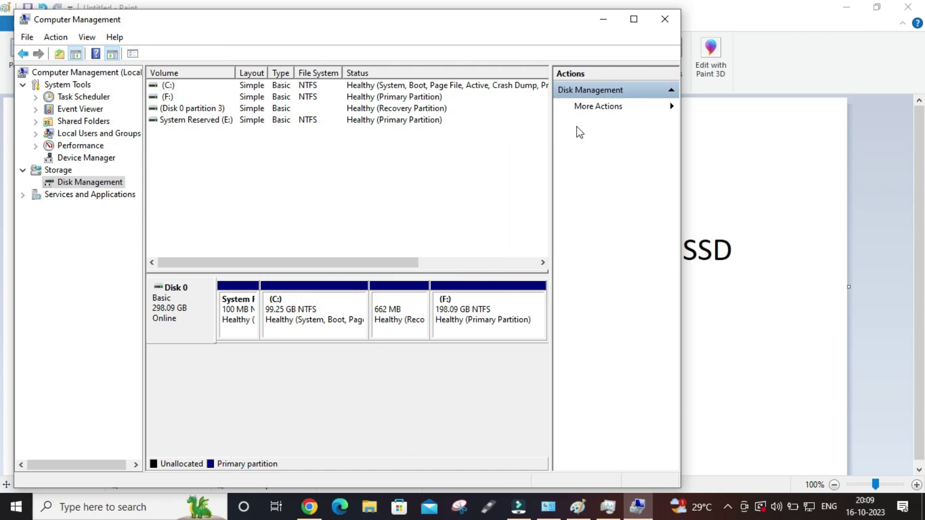
left_click(665, 22)
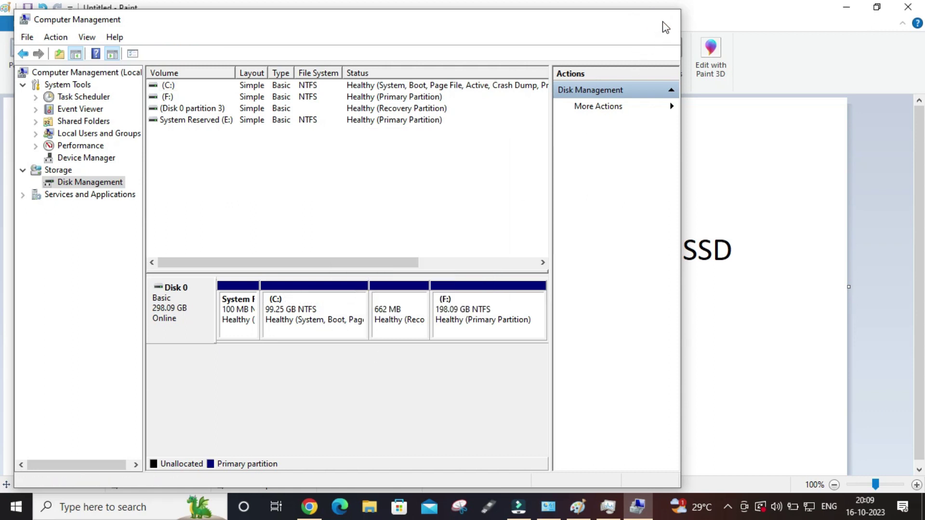